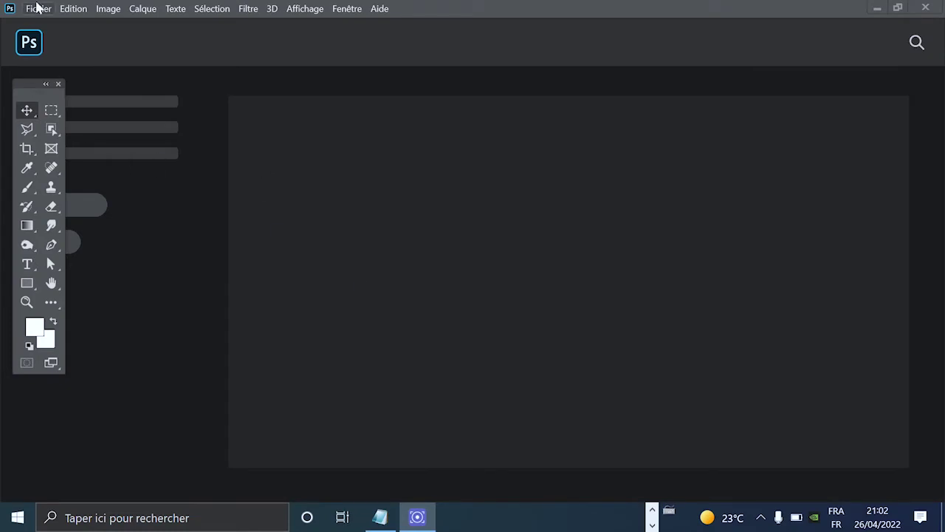
# Step: Open the BASE.psd brochure mockup through Fichier > Ouvrir
pyautogui.click(38, 8)
pyautogui.click(71, 42)
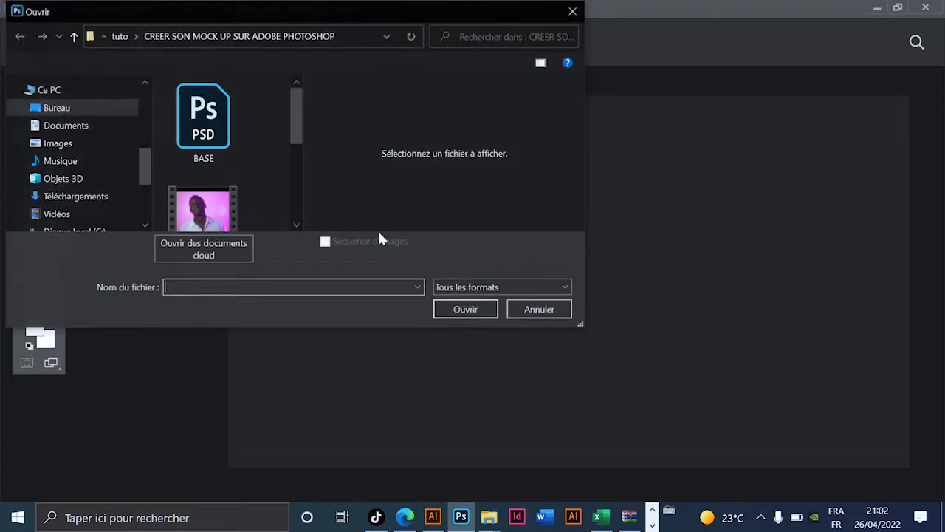
pyautogui.scroll(1, 234, 119)
pyautogui.scroll(1, 240, 147)
pyautogui.doubleClick(203, 103)
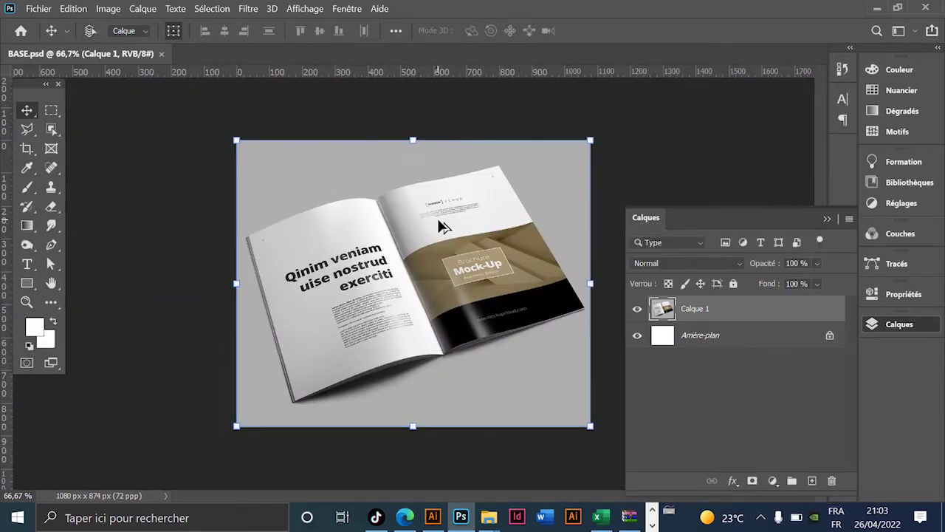
# Step: Draw a white rectangle over the left page and place a copy over the right page
pyautogui.scroll(2, 442, 225)
pyautogui.scroll(-1, 442, 225)
pyautogui.click(27, 283)
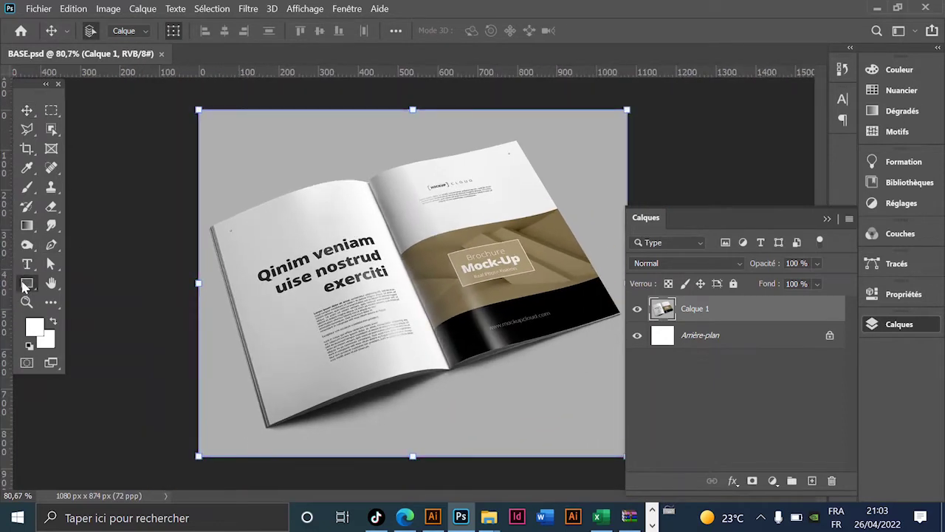
pyautogui.moveTo(223, 171); pyautogui.dragTo(394, 422)
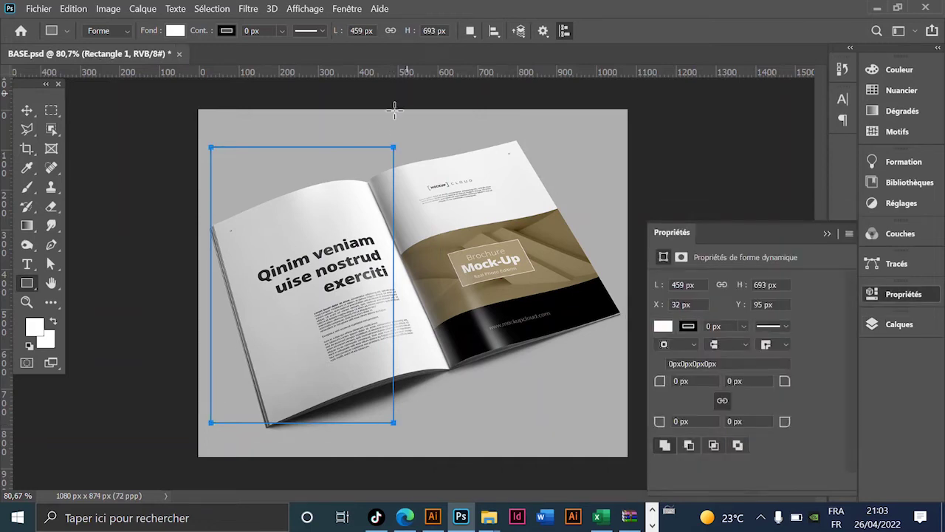
pyautogui.click(27, 111)
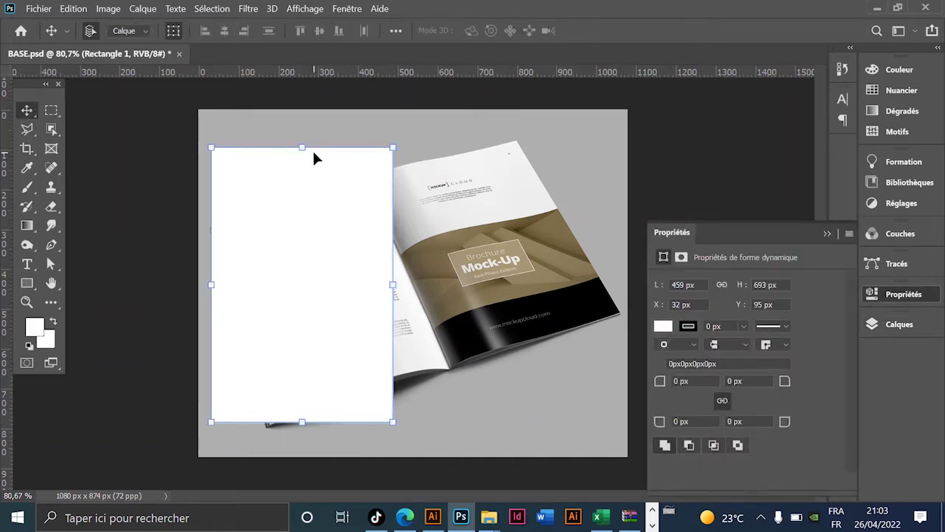
pyautogui.moveTo(302, 147); pyautogui.dragTo(304, 170)
pyautogui.press('Return')
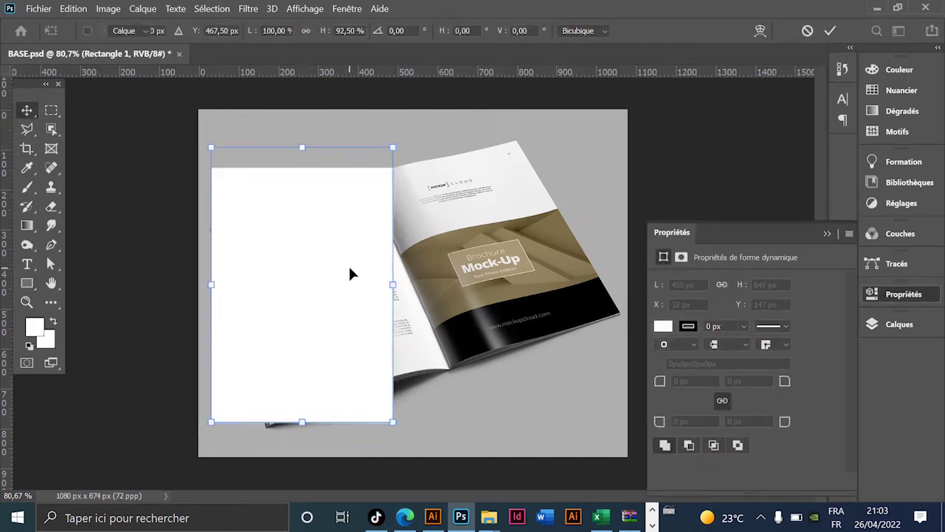
pyautogui.moveTo(256, 301); pyautogui.dragTo(445, 312)
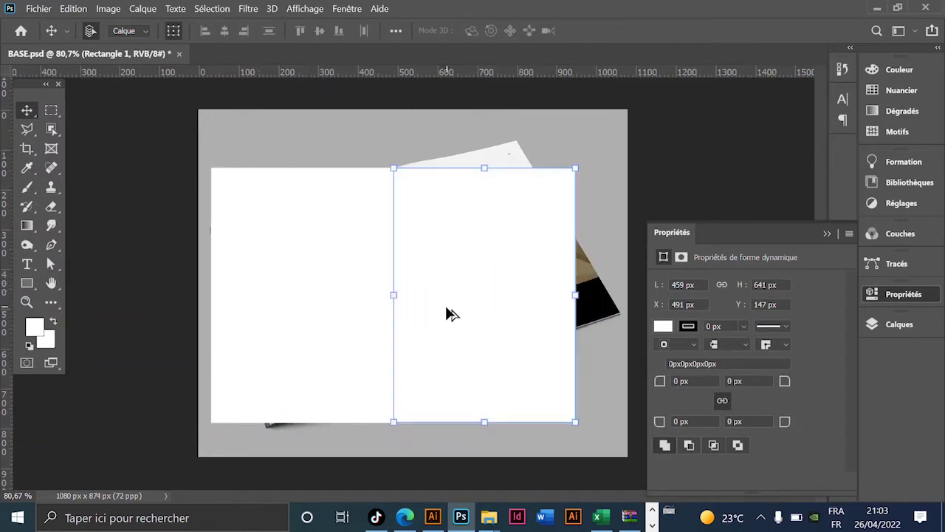
# Step: Convert Rectangle 1 and Rectangle 1 copie into smart objects
pyautogui.click(288, 332)
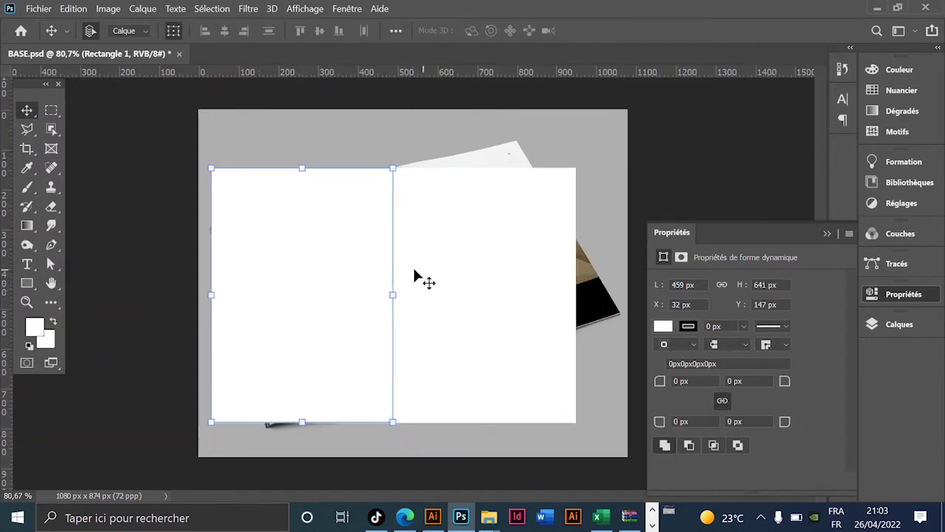
pyautogui.click(900, 323)
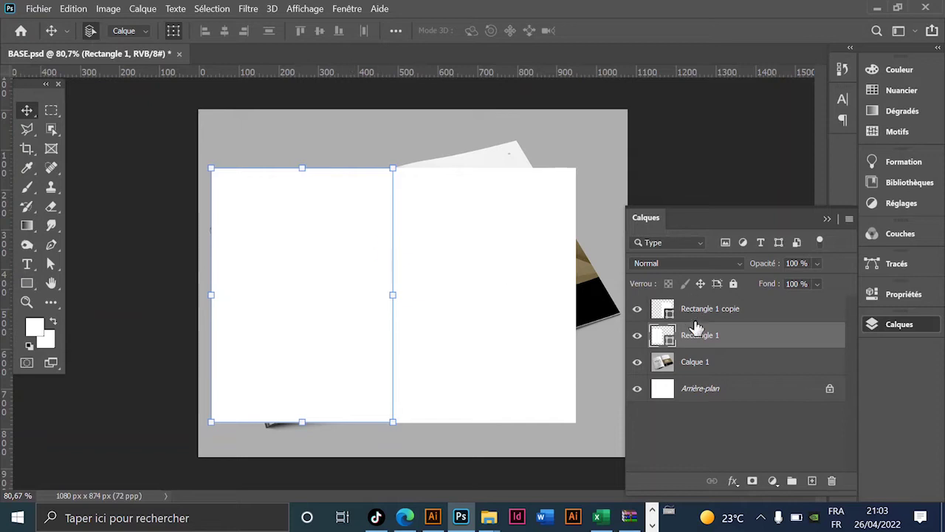
pyautogui.rightClick(742, 336)
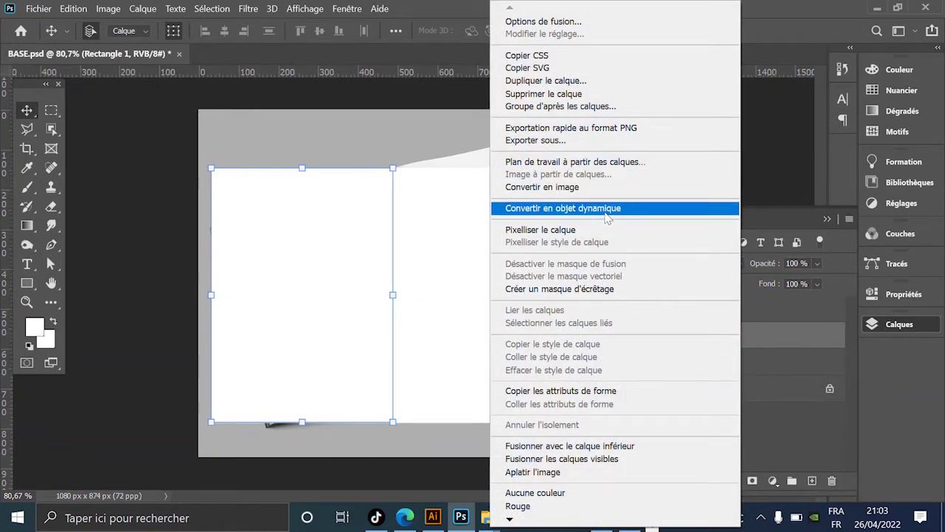
pyautogui.click(607, 209)
pyautogui.click(544, 275)
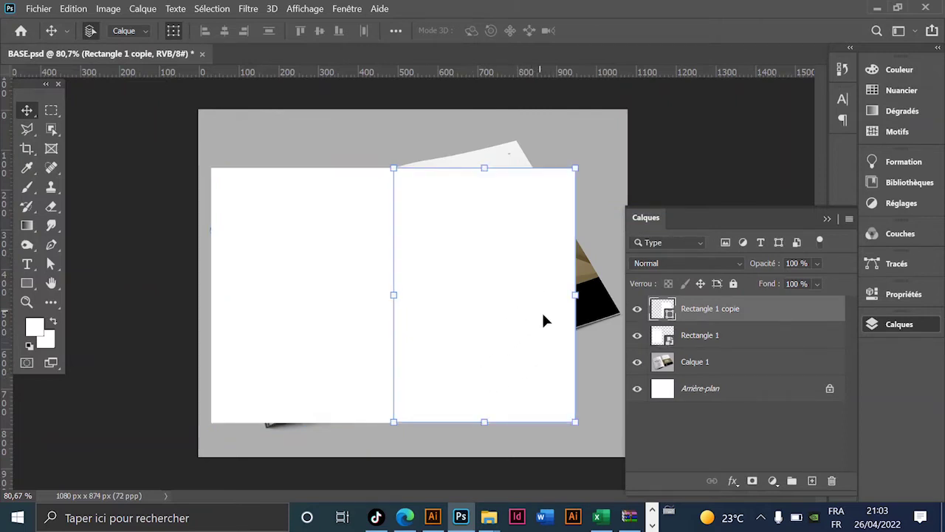
pyautogui.rightClick(766, 322)
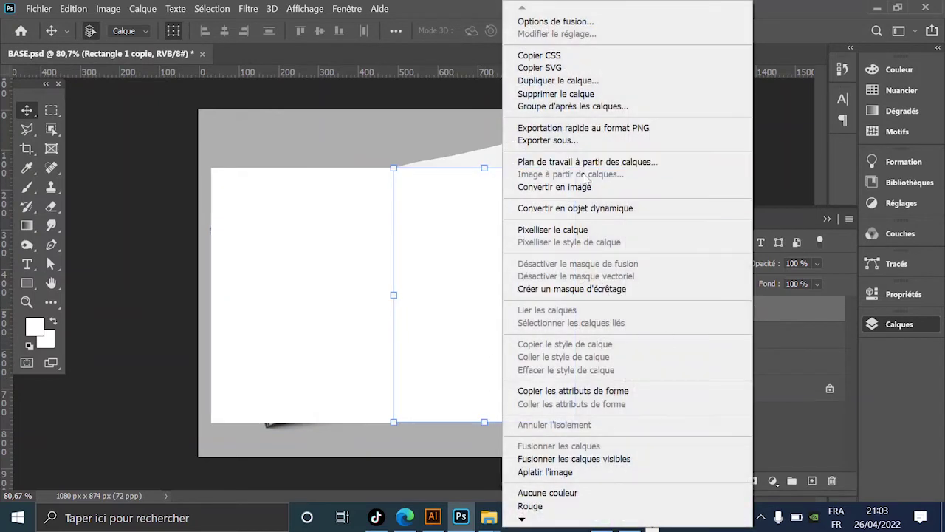
pyautogui.click(583, 209)
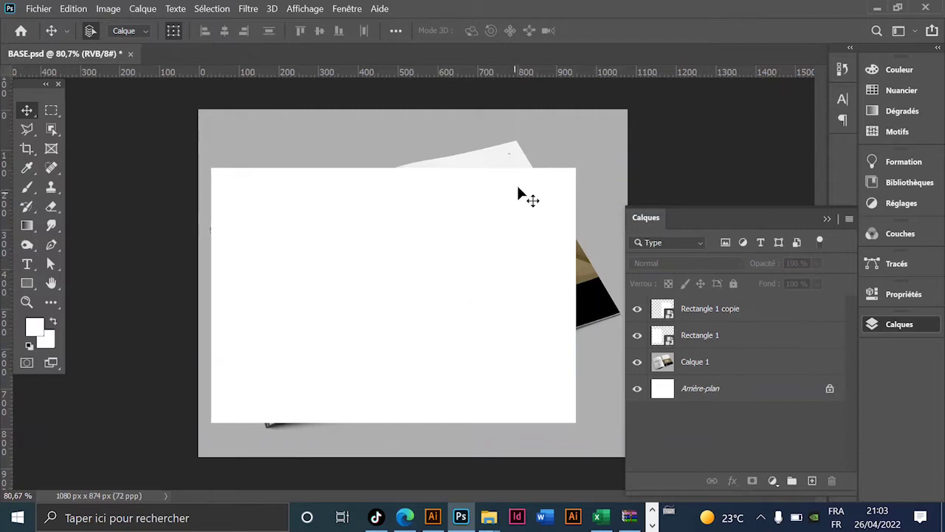
# Step: Distort Rectangle 1 copie's right corners onto the right page's outer corners
pyautogui.scroll(1, 591, 156)
pyautogui.scroll(1, 618, 133)
pyautogui.scroll(1, 494, 163)
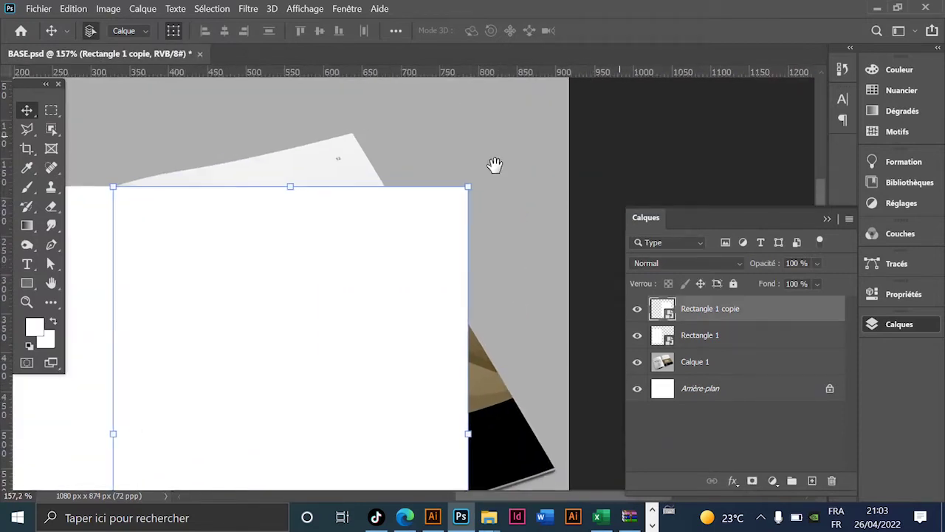
pyautogui.moveTo(472, 185); pyautogui.dragTo(355, 136)
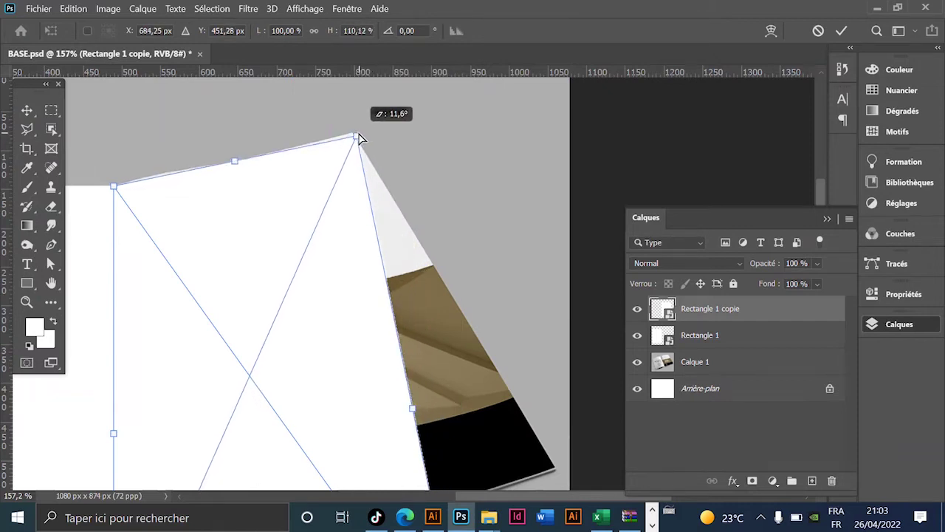
pyautogui.scroll(-2, 394, 238)
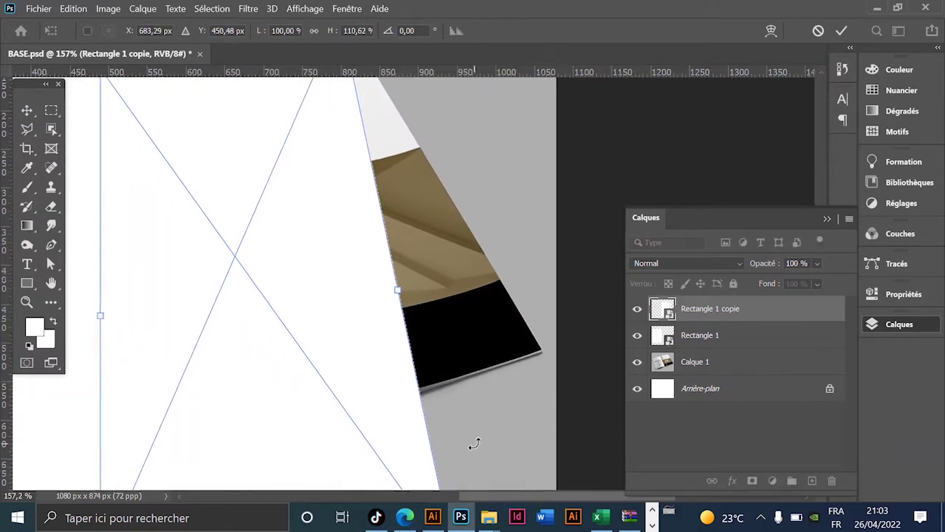
pyautogui.moveTo(477, 443); pyautogui.dragTo(494, 281)
pyautogui.moveTo(421, 436); pyautogui.dragTo(506, 215)
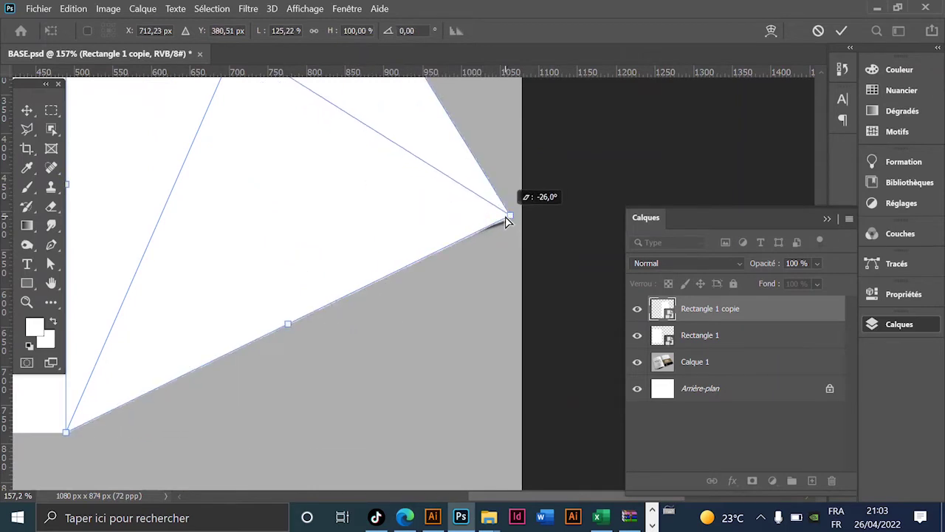
pyautogui.moveTo(430, 310); pyautogui.dragTo(457, 229)
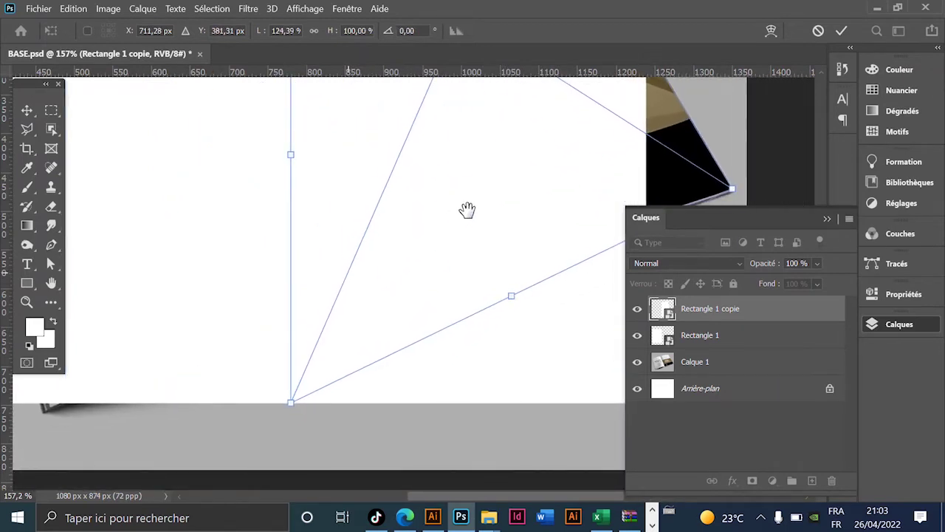
pyautogui.scroll(-5, 475, 262)
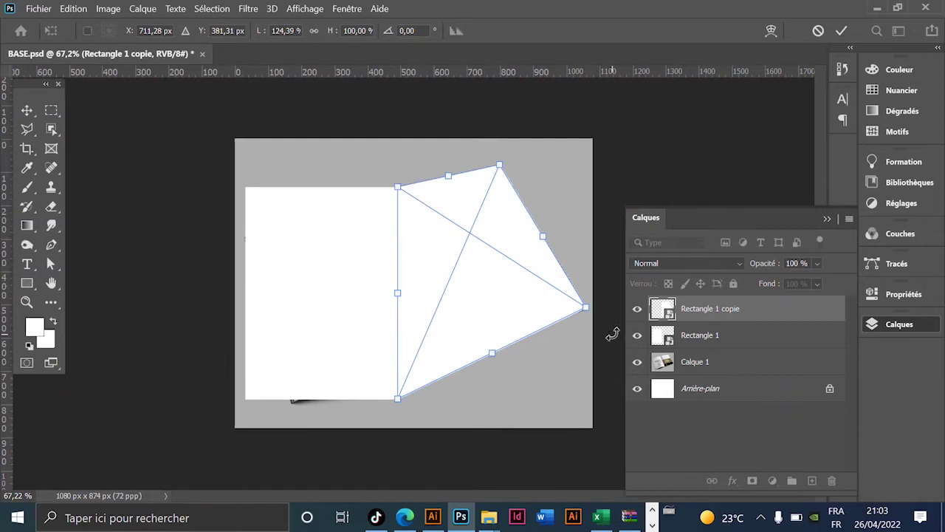
pyautogui.press('Return')
# Step: Hide Rectangle 1 and move the copy's left corners onto the book's gutter
pyautogui.click(637, 334)
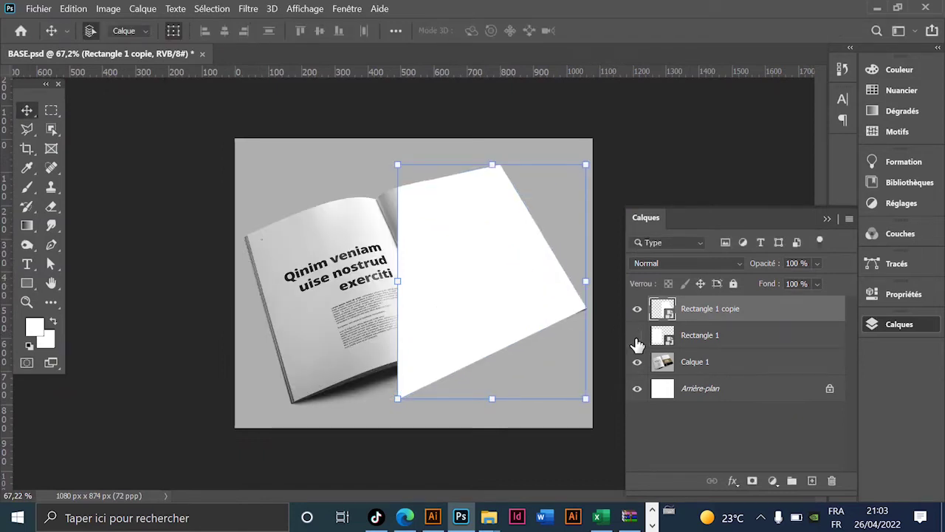
pyautogui.scroll(3, 414, 187)
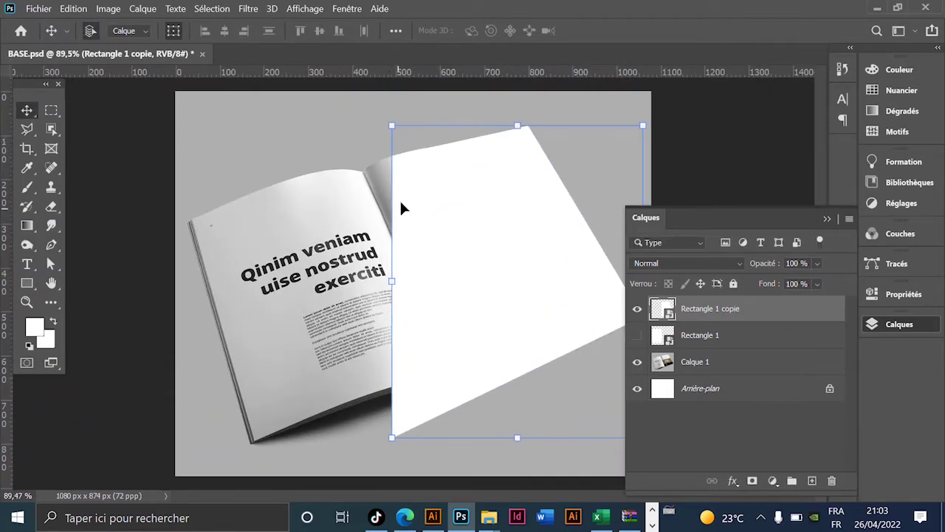
pyautogui.moveTo(388, 115)
pyautogui.mouseDown()
pyautogui.moveTo(379, 171)
pyautogui.moveTo(363, 176)
pyautogui.mouseUp()
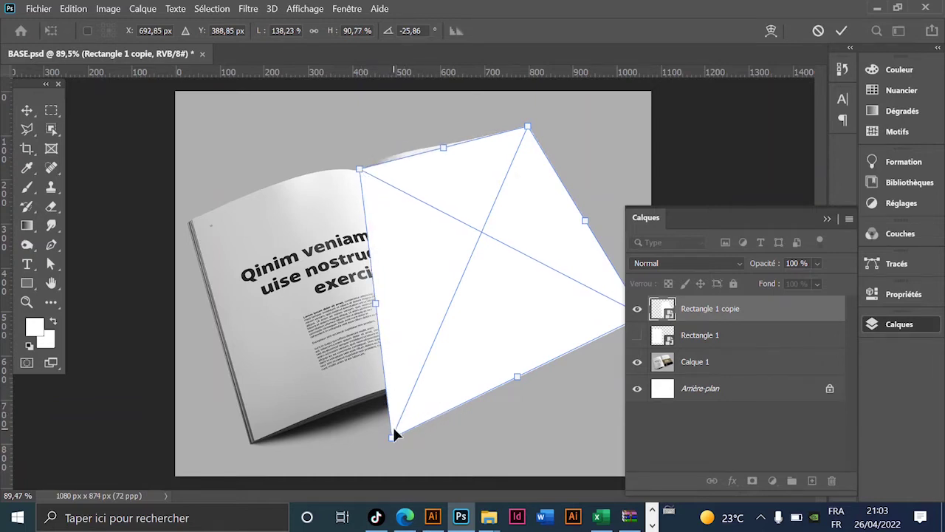
pyautogui.moveTo(393, 438); pyautogui.dragTo(453, 380)
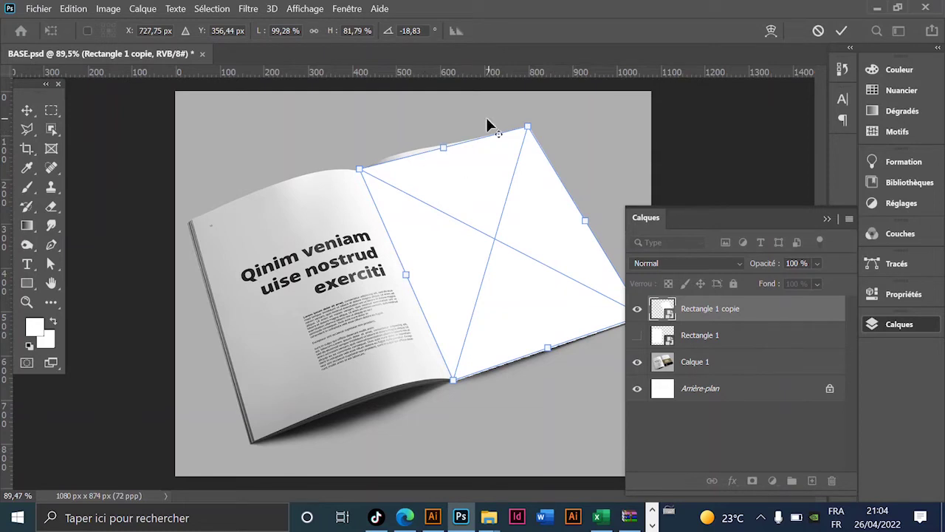
pyautogui.scroll(2, 479, 143)
pyautogui.moveTo(433, 167); pyautogui.dragTo(407, 177)
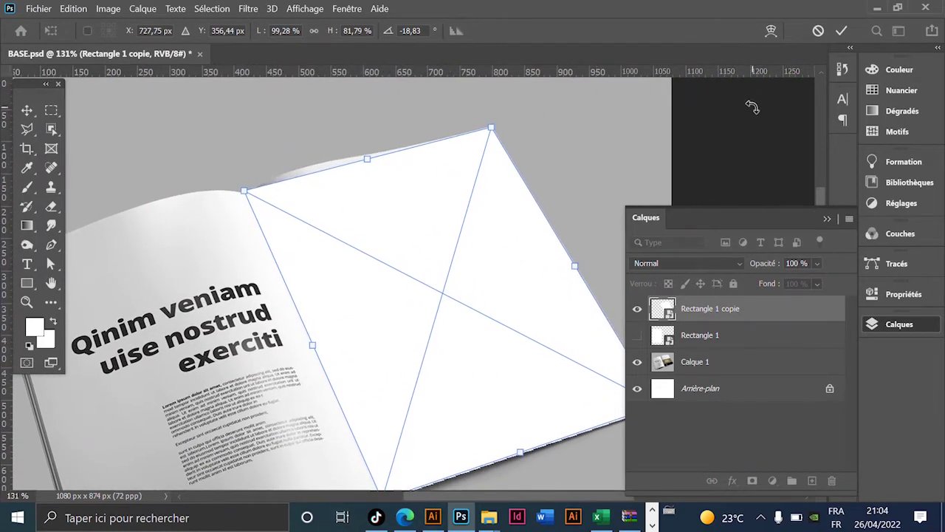
# Step: Warp the right-page rectangle's top edge to follow the page top
pyautogui.click(771, 33)
pyautogui.moveTo(332, 164); pyautogui.dragTo(334, 152)
pyautogui.scroll(3, 425, 142)
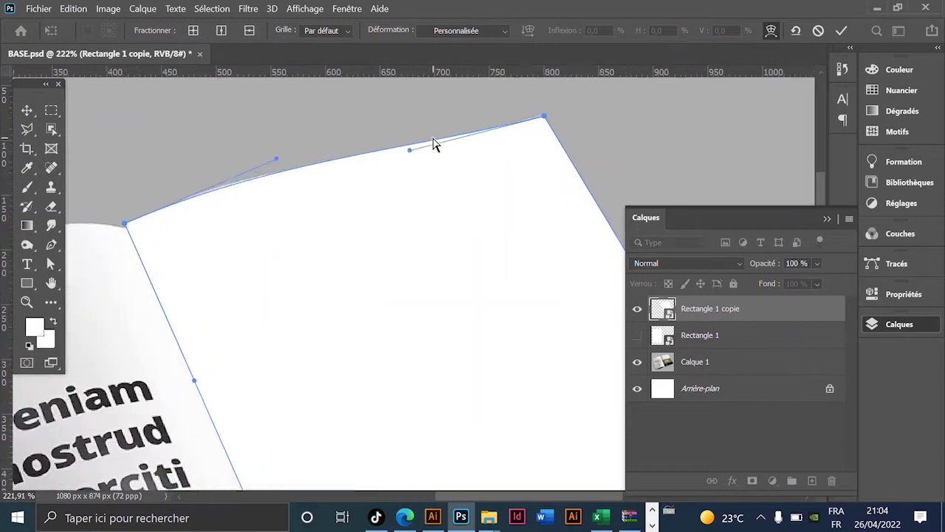
pyautogui.scroll(2, 433, 144)
pyautogui.moveTo(400, 158)
pyautogui.mouseDown()
pyautogui.moveTo(405, 190)
pyautogui.moveTo(402, 175)
pyautogui.moveTo(469, 147)
pyautogui.mouseUp()
pyautogui.moveTo(237, 174)
pyautogui.mouseDown()
pyautogui.moveTo(424, 170)
pyautogui.moveTo(374, 179)
pyautogui.moveTo(374, 192)
pyautogui.moveTo(382, 186)
pyautogui.moveTo(320, 185)
pyautogui.mouseUp()
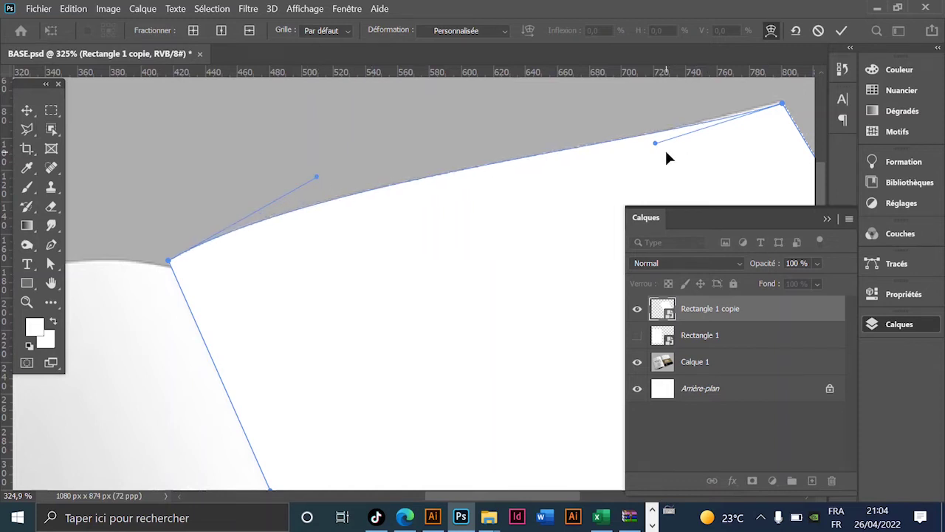
pyautogui.moveTo(655, 142)
pyautogui.mouseDown()
pyautogui.moveTo(643, 153)
pyautogui.moveTo(732, 141)
pyautogui.moveTo(741, 124)
pyautogui.moveTo(743, 137)
pyautogui.moveTo(615, 164)
pyautogui.moveTo(577, 160)
pyautogui.moveTo(567, 182)
pyautogui.moveTo(550, 167)
pyautogui.mouseUp()
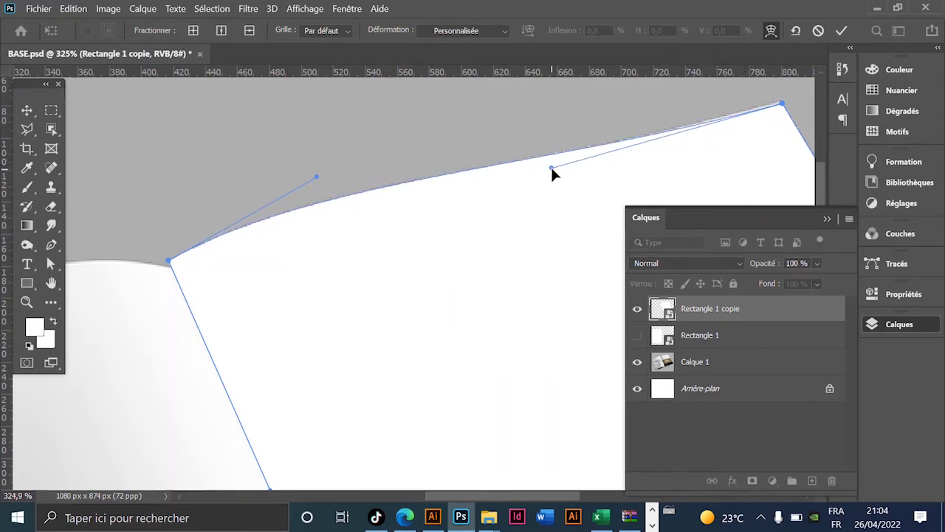
pyautogui.scroll(-5, 380, 200)
pyautogui.scroll(2, 386, 200)
# Step: Bend the rectangle's bottom edge to hug the page curve and commit the warp
pyautogui.moveTo(386, 200)
pyautogui.mouseDown()
pyautogui.moveTo(299, 47)
pyautogui.moveTo(308, 95)
pyautogui.mouseUp()
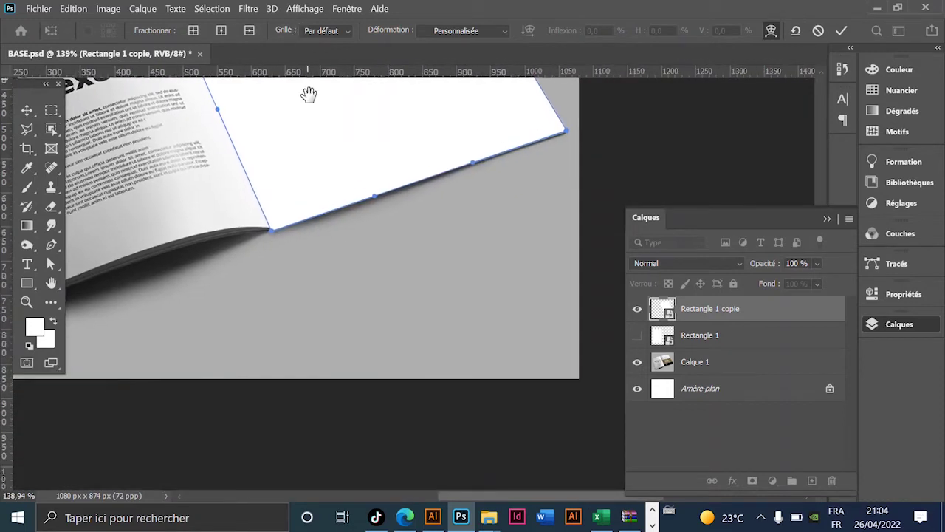
pyautogui.scroll(3, 276, 251)
pyautogui.scroll(1, 358, 283)
pyautogui.moveTo(410, 260); pyautogui.dragTo(381, 236)
pyautogui.moveTo(559, 217); pyautogui.dragTo(544, 225)
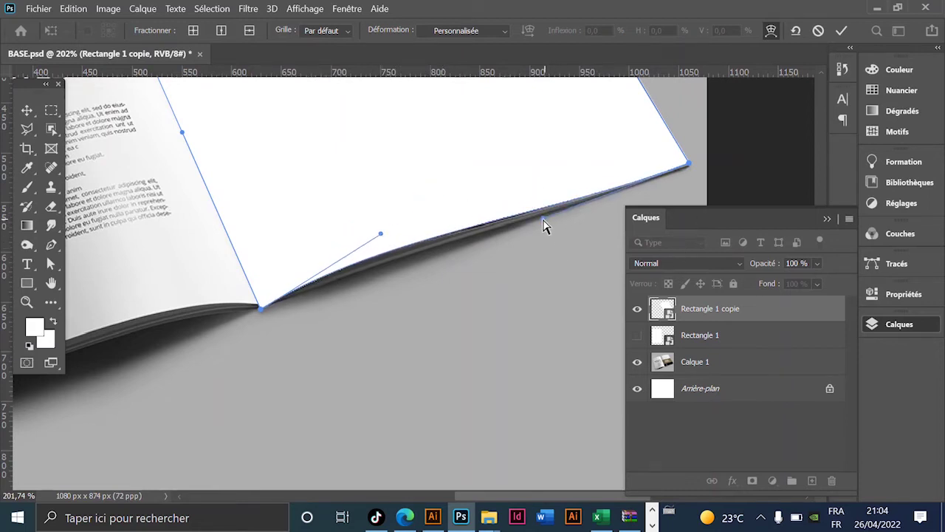
pyautogui.scroll(-2, 544, 225)
pyautogui.scroll(-2, 502, 226)
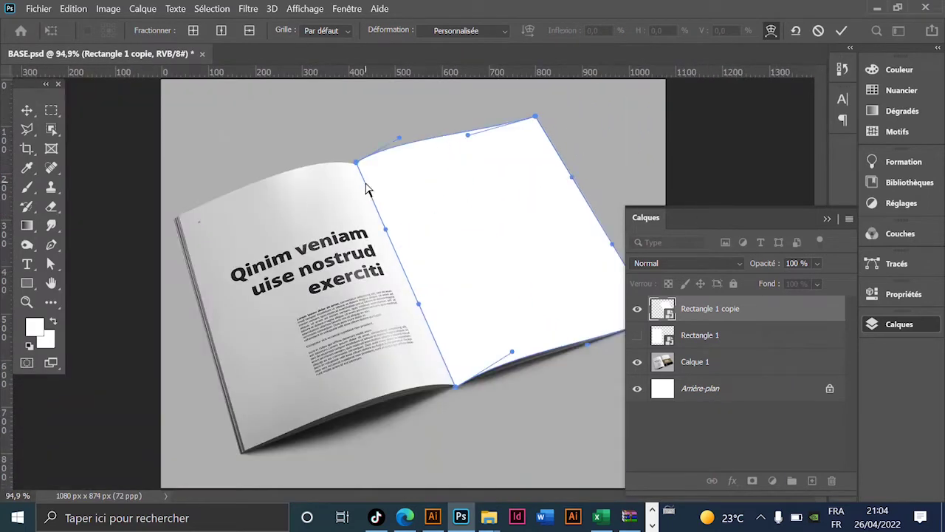
pyautogui.press('Return')
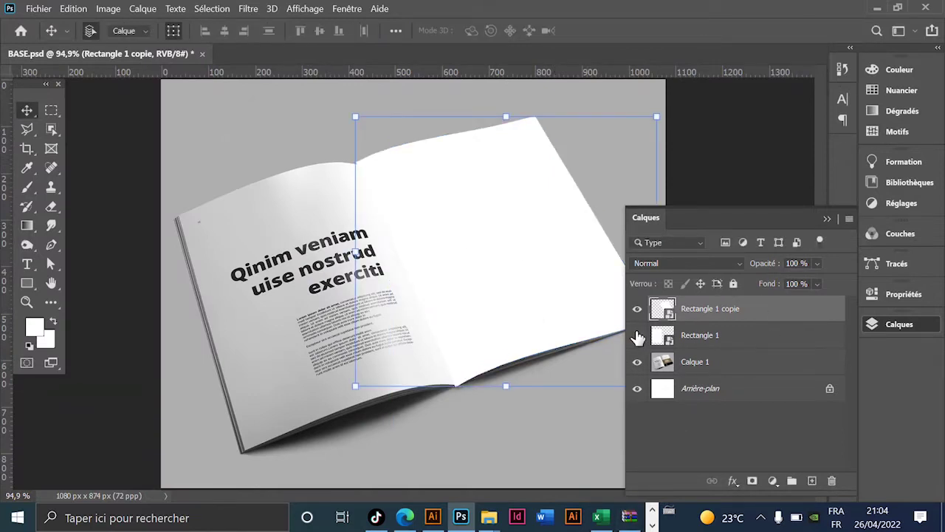
# Step: Hide Rectangle 1 copie, show Rectangle 1, and start transforming it
pyautogui.click(638, 310)
pyautogui.click(638, 337)
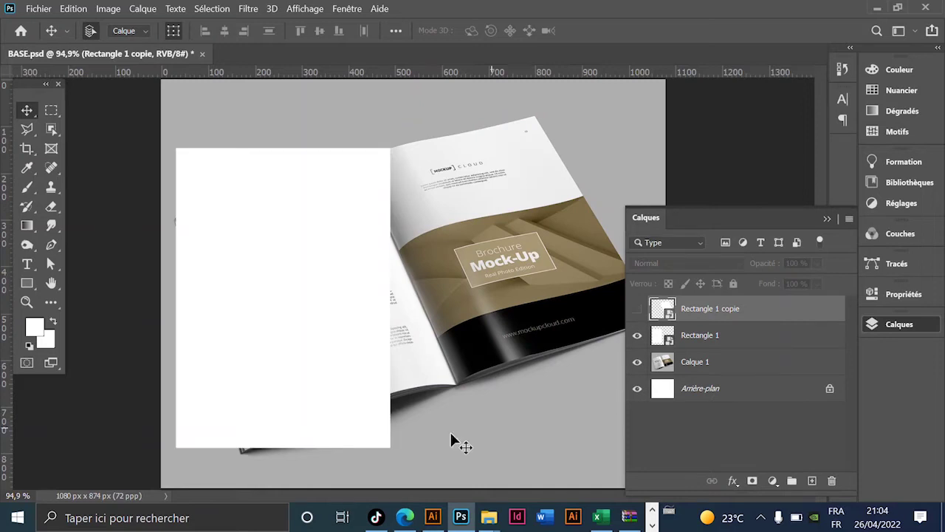
pyautogui.click(331, 218)
pyautogui.scroll(3, 384, 173)
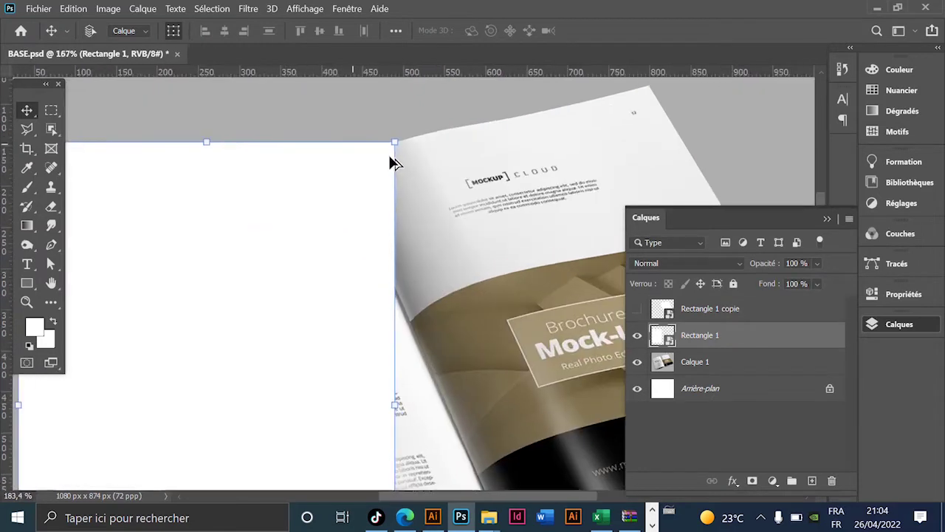
pyautogui.scroll(1, 392, 158)
pyautogui.moveTo(397, 163); pyautogui.dragTo(395, 166)
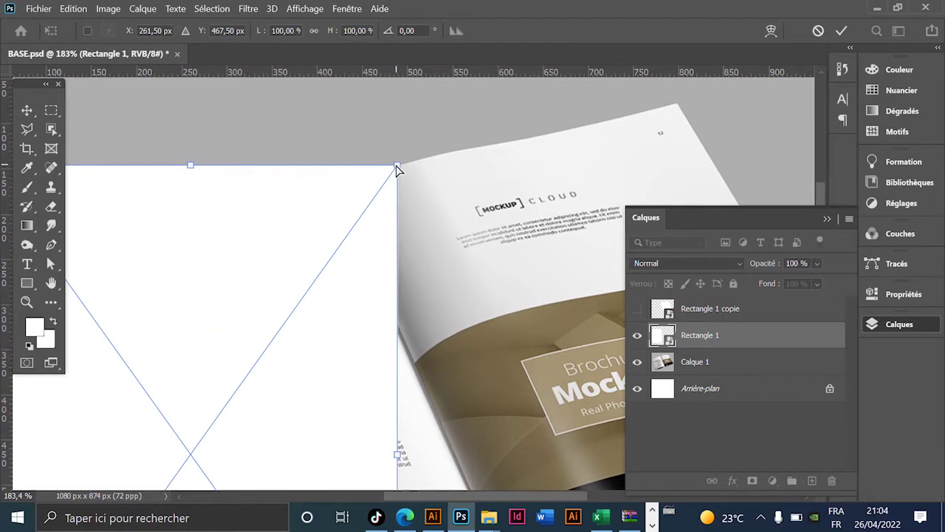
# Step: Move Rectangle 1's right corners onto the spine's top and bottom
pyautogui.moveTo(398, 168); pyautogui.dragTo(341, 201)
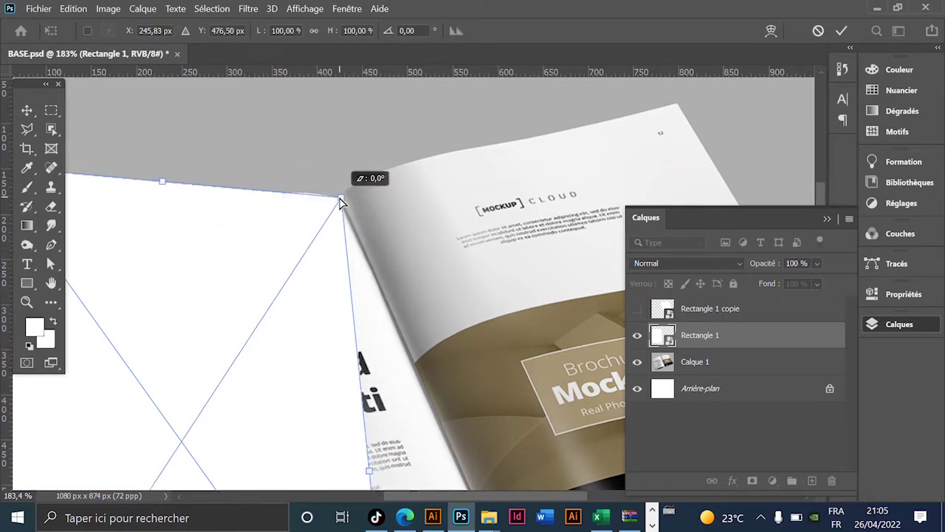
pyautogui.scroll(-3, 399, 347)
pyautogui.scroll(-3, 371, 317)
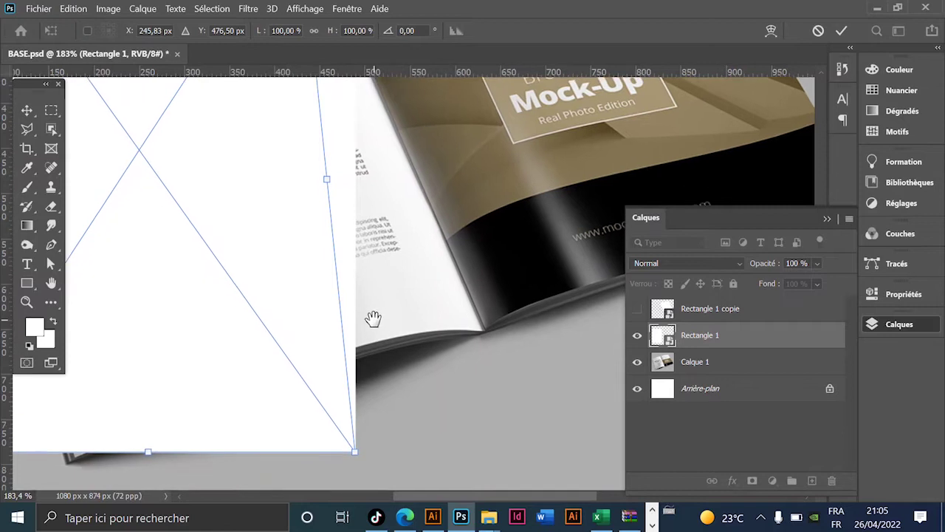
pyautogui.moveTo(356, 444); pyautogui.dragTo(483, 327)
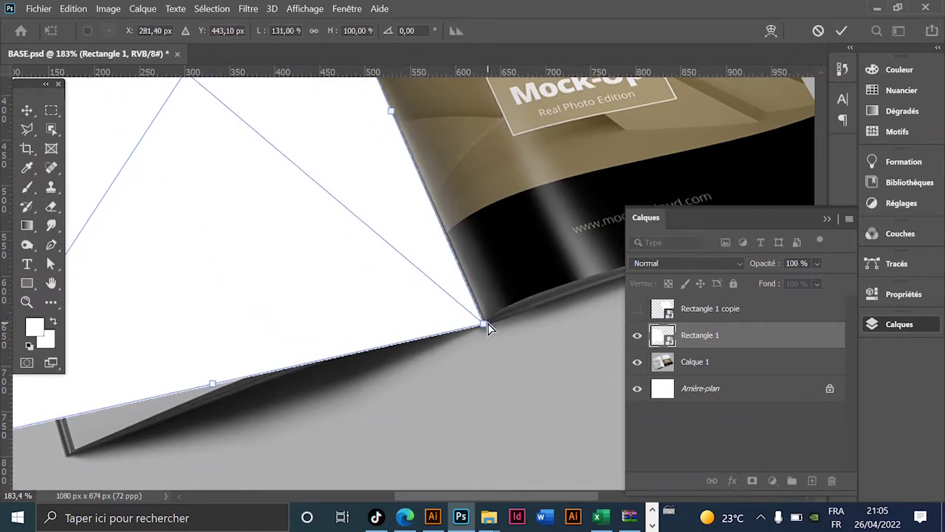
pyautogui.scroll(5, 487, 328)
pyautogui.scroll(3, 492, 329)
pyautogui.moveTo(475, 331); pyautogui.dragTo(476, 332)
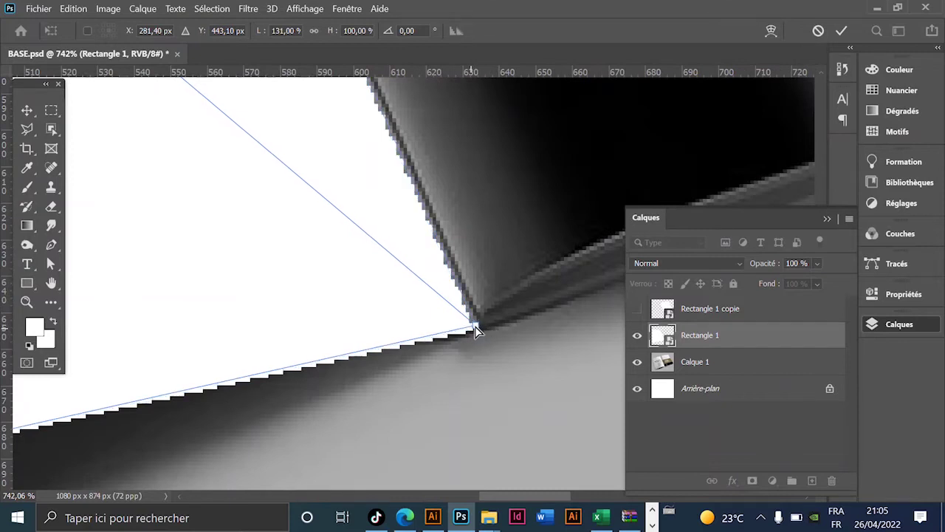
pyautogui.scroll(-3, 476, 332)
pyautogui.scroll(-2, 477, 333)
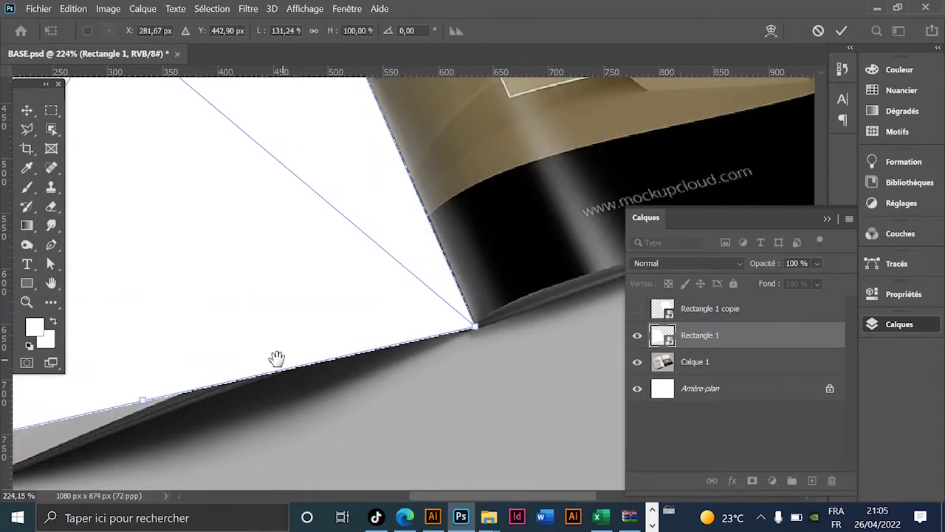
pyautogui.scroll(-2, 477, 331)
# Step: Align Rectangle 1's left corners with the left page's outer corners
pyautogui.moveTo(141, 397)
pyautogui.mouseDown()
pyautogui.moveTo(292, 408)
pyautogui.moveTo(332, 315)
pyautogui.moveTo(367, 413)
pyautogui.moveTo(362, 276)
pyautogui.mouseUp()
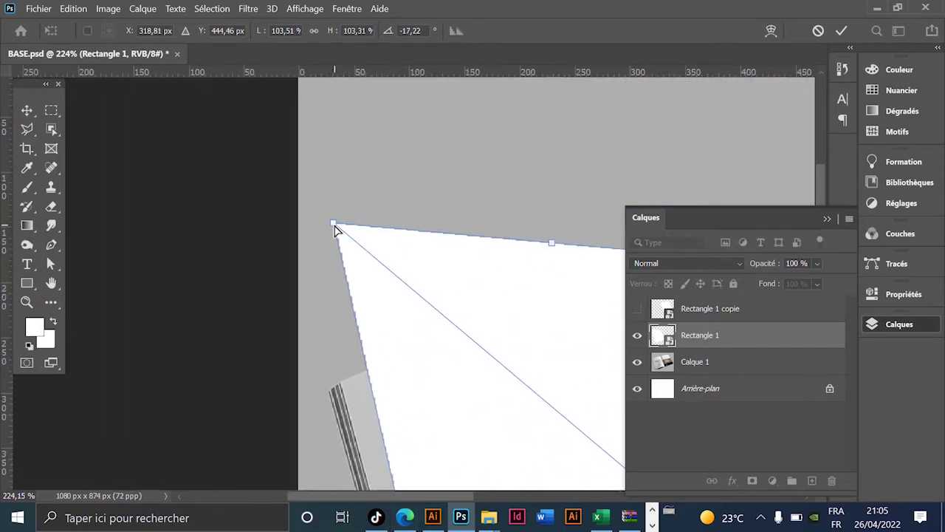
pyautogui.moveTo(336, 228); pyautogui.dragTo(336, 395)
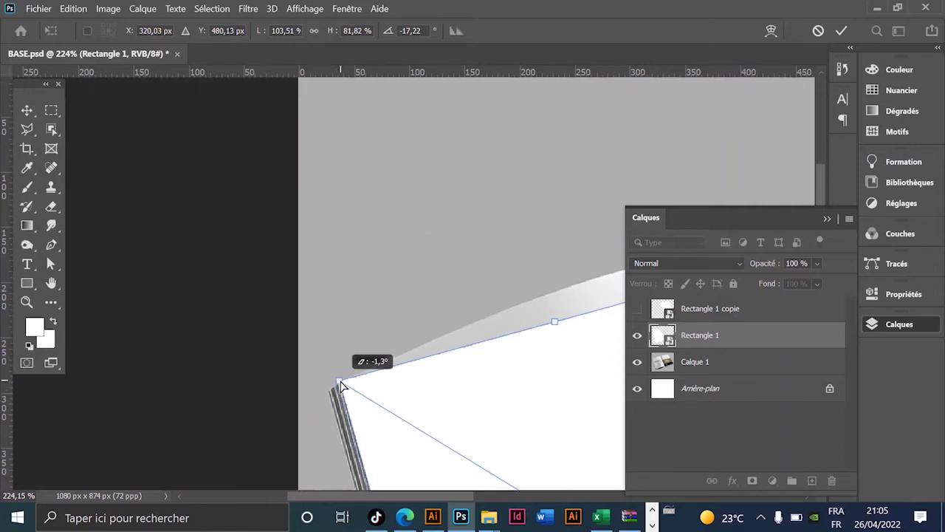
pyautogui.moveTo(341, 389); pyautogui.dragTo(340, 387)
pyautogui.hscroll(5, 126, 202)
pyautogui.scroll(-4, 270, 152)
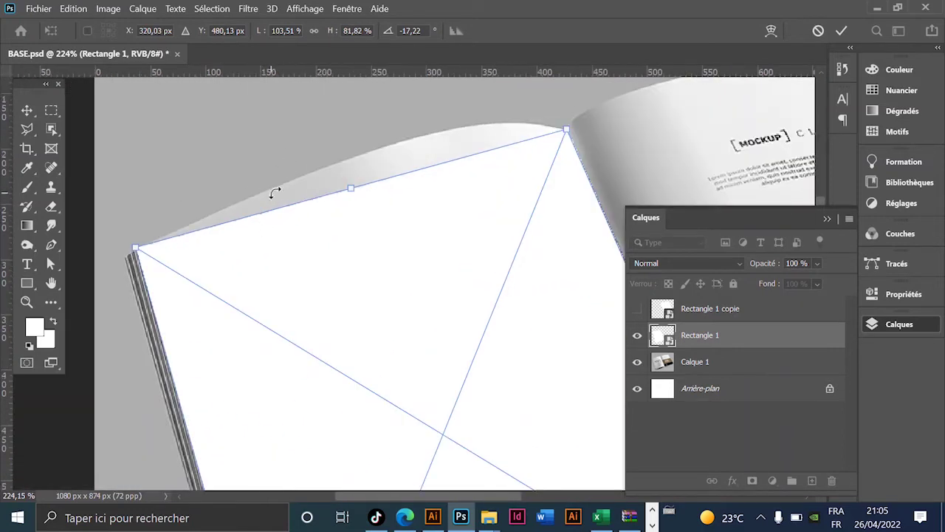
pyautogui.scroll(-10, 395, 345)
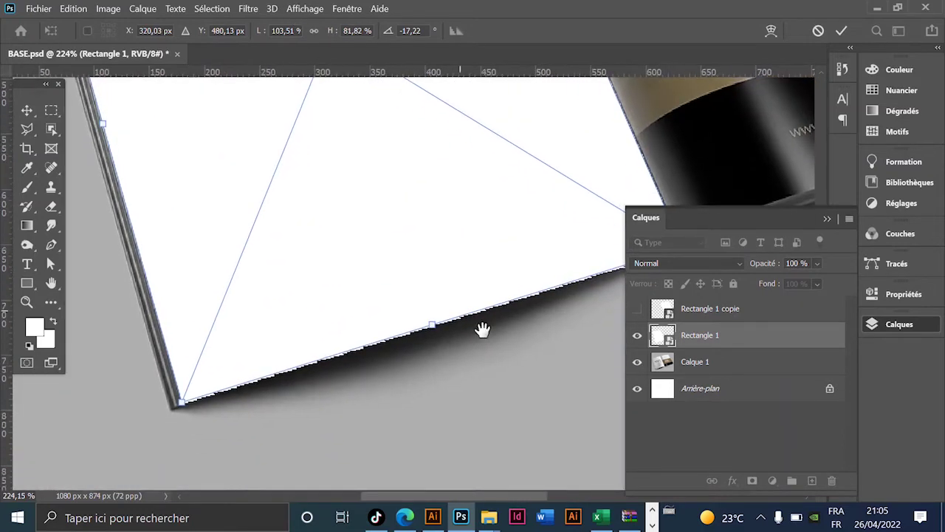
pyautogui.scroll(8, 446, 352)
pyautogui.moveTo(463, 260)
pyautogui.mouseDown()
pyautogui.moveTo(511, 422)
pyautogui.moveTo(493, 359)
pyautogui.mouseUp()
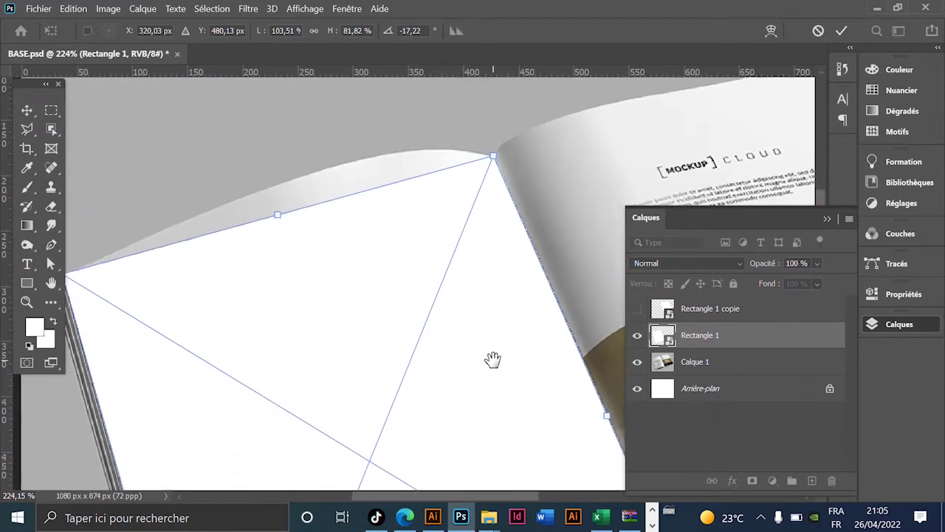
# Step: Warp Rectangle 1's top edge to match the left page's arc
pyautogui.click(769, 32)
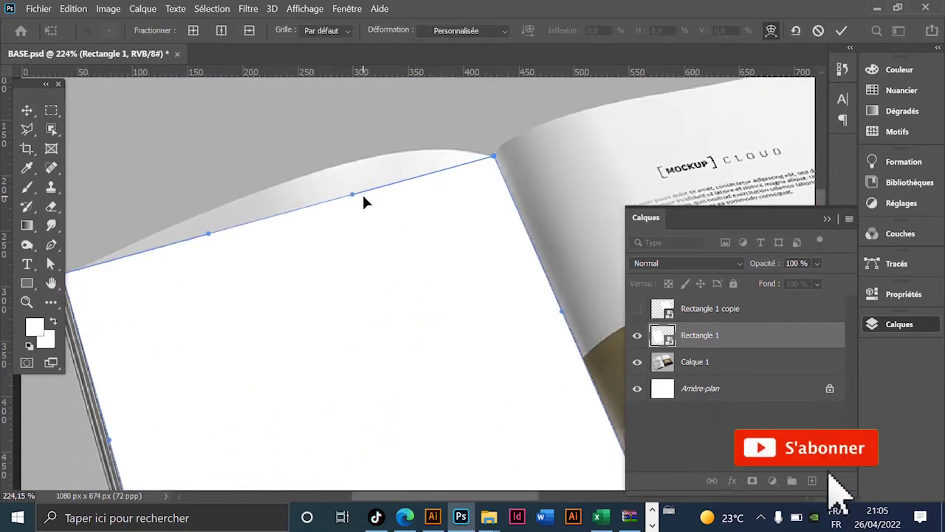
pyautogui.moveTo(352, 190); pyautogui.dragTo(352, 116)
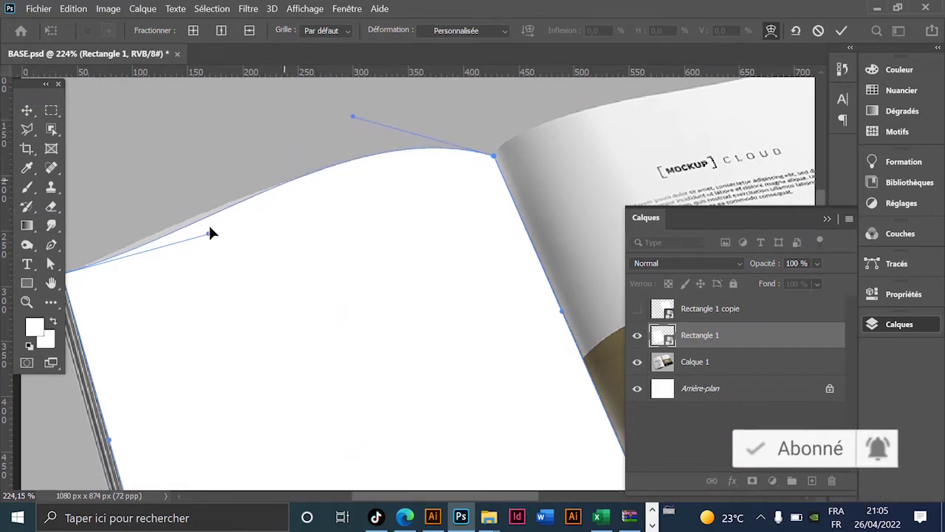
pyautogui.moveTo(209, 234); pyautogui.dragTo(197, 233)
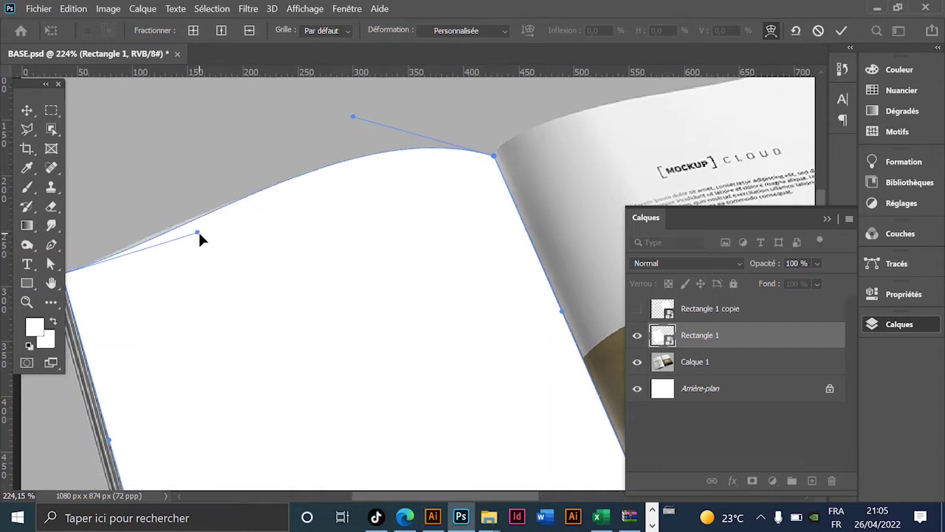
pyautogui.scroll(-2, 236, 231)
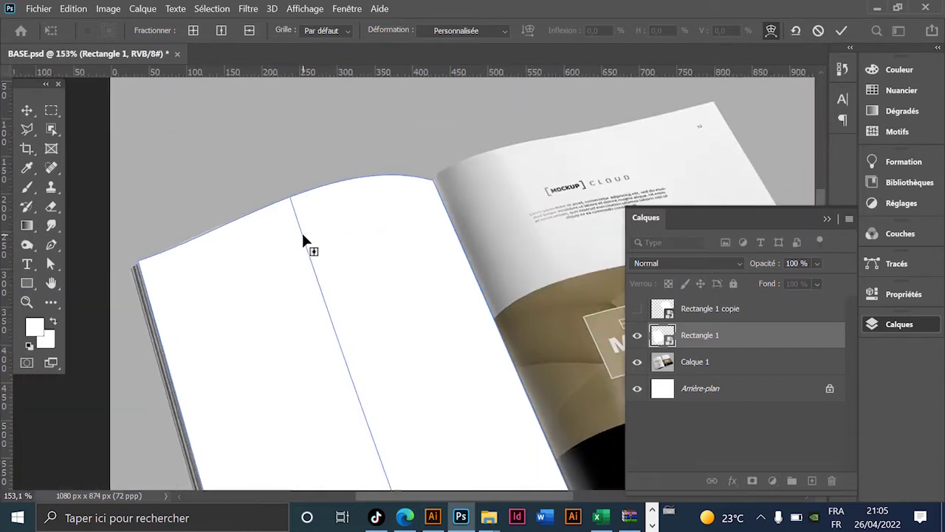
pyautogui.scroll(-2, 302, 231)
pyautogui.scroll(2, 392, 372)
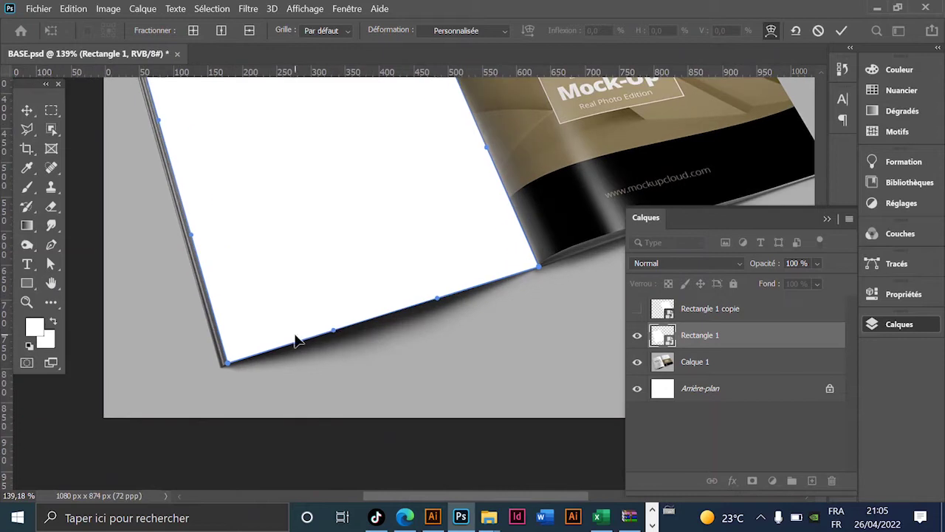
# Step: Bend the bottom edge to follow the lifted page near the spine and commit the warp
pyautogui.moveTo(334, 330)
pyautogui.mouseDown()
pyautogui.moveTo(390, 262)
pyautogui.moveTo(426, 260)
pyautogui.mouseUp()
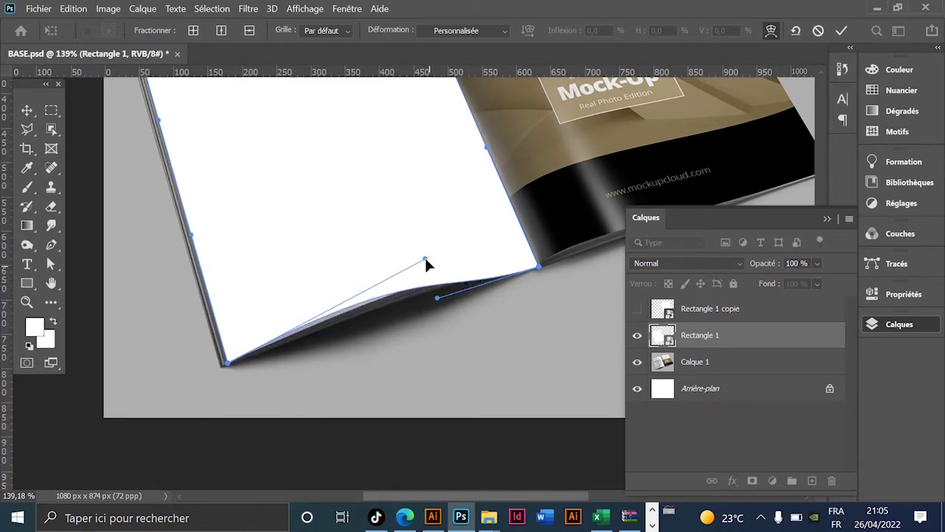
pyautogui.moveTo(437, 298); pyautogui.dragTo(458, 264)
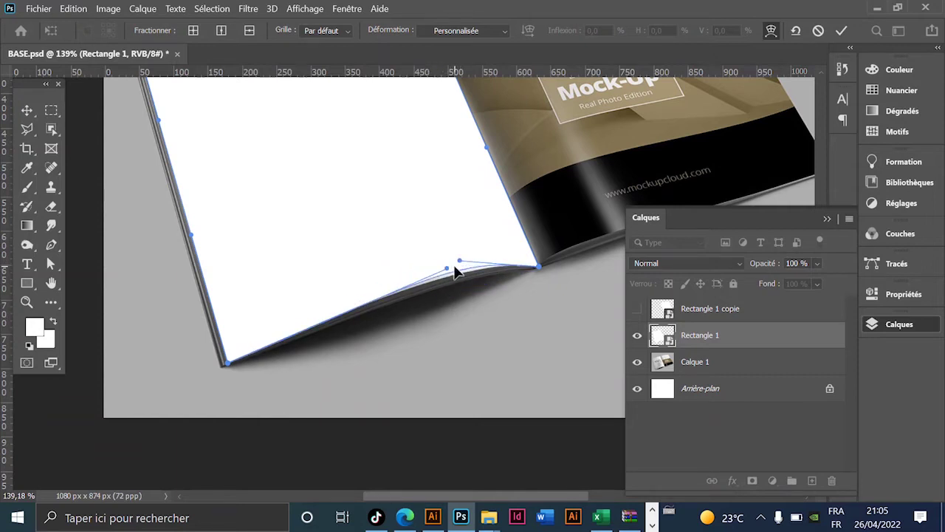
pyautogui.scroll(3, 490, 278)
pyautogui.scroll(2, 481, 279)
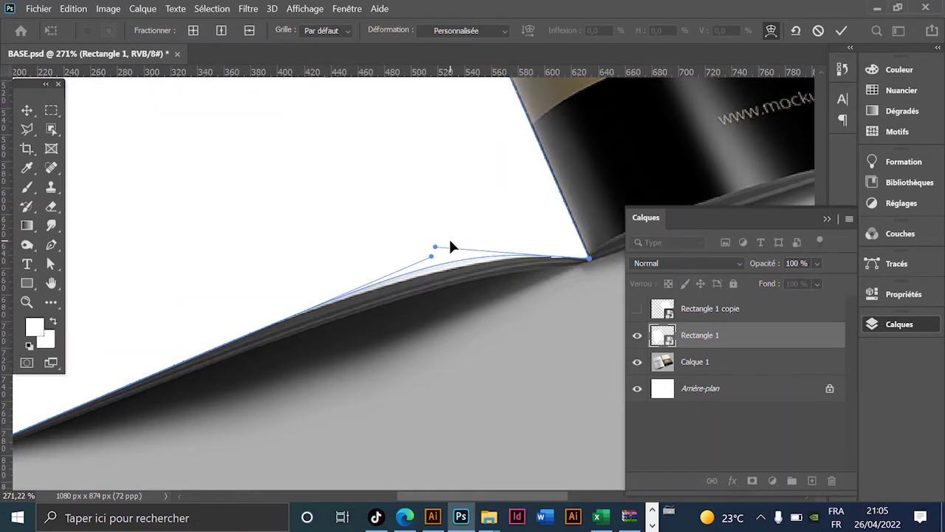
pyautogui.moveTo(435, 249); pyautogui.dragTo(443, 256)
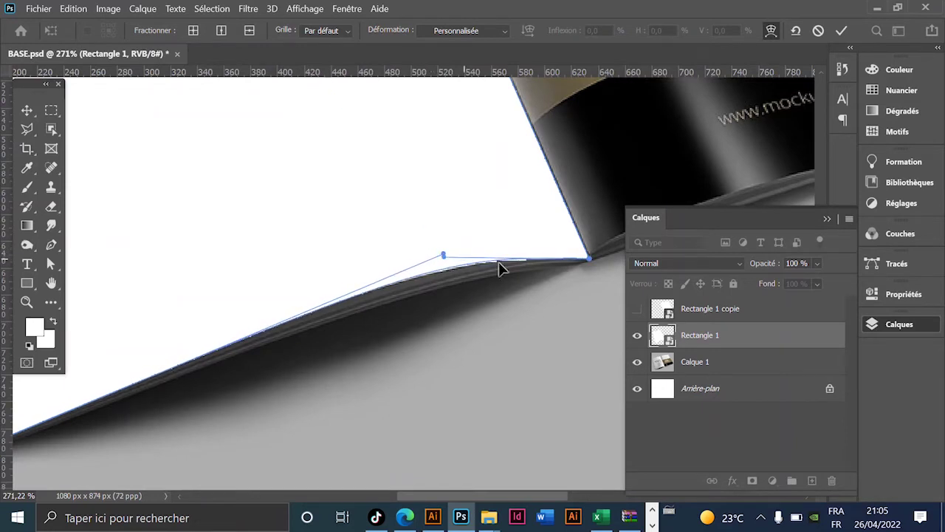
pyautogui.scroll(-3, 407, 266)
pyautogui.scroll(-2, 407, 266)
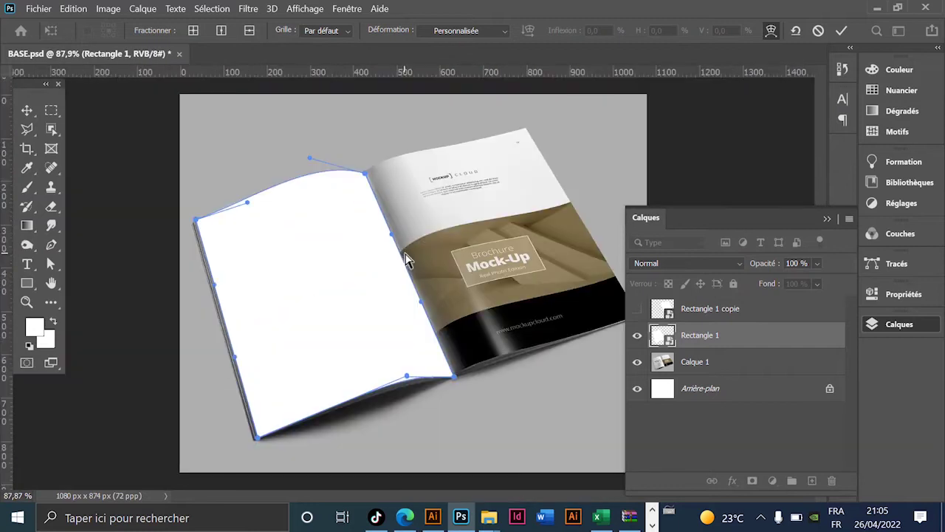
pyautogui.press('Return')
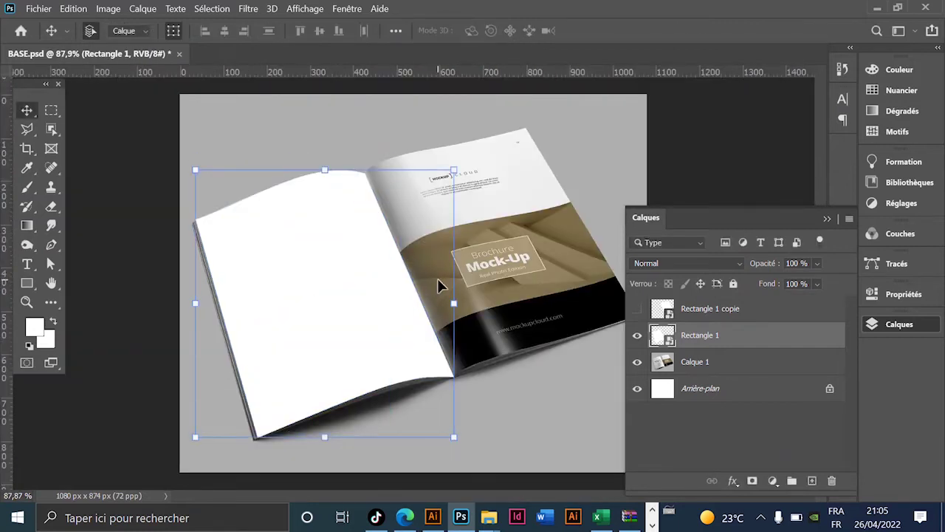
# Step: Show and select Rectangle 1 copie, then open its contents as Rectangle 1 copie.psb
pyautogui.click(637, 309)
pyautogui.click(515, 277)
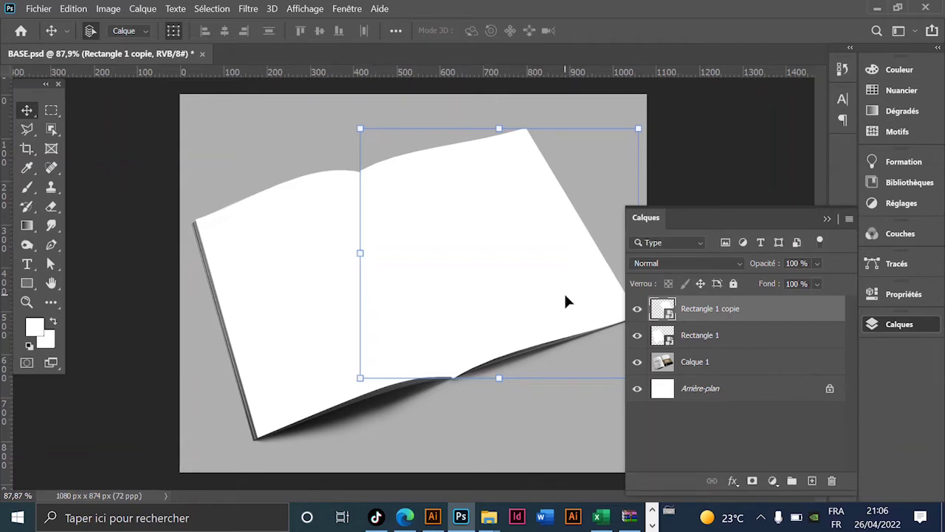
pyautogui.doubleClick(662, 310)
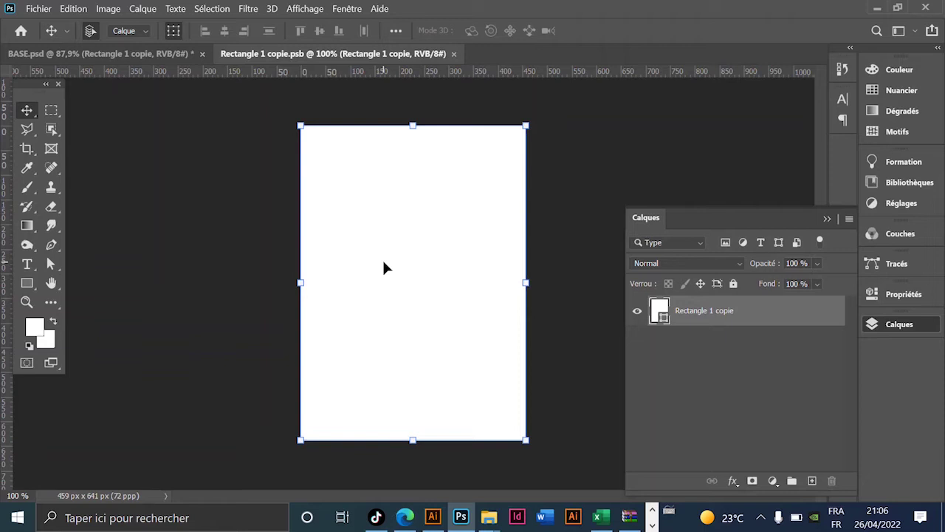
# Step: Open page 5 of Rapport 2020 (1).pdf and flatten it with Aplatir l'image
pyautogui.click(38, 9)
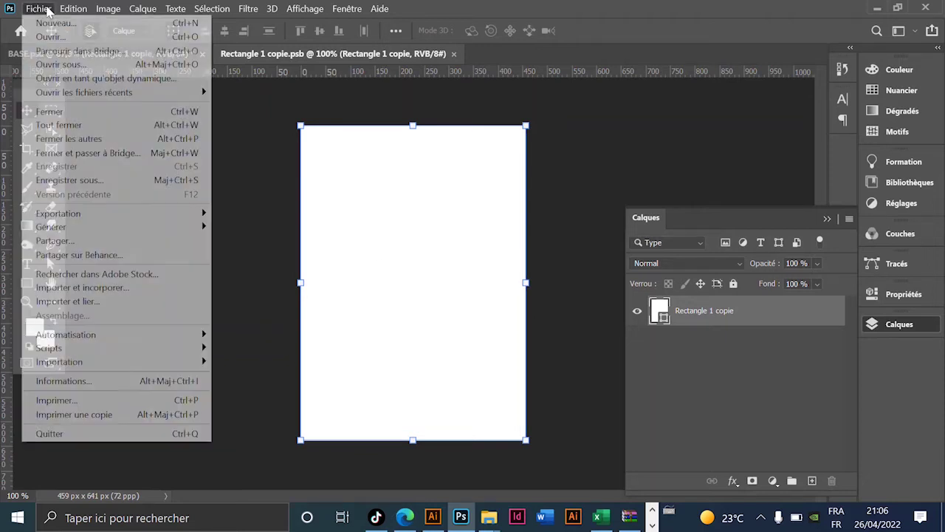
pyautogui.click(111, 36)
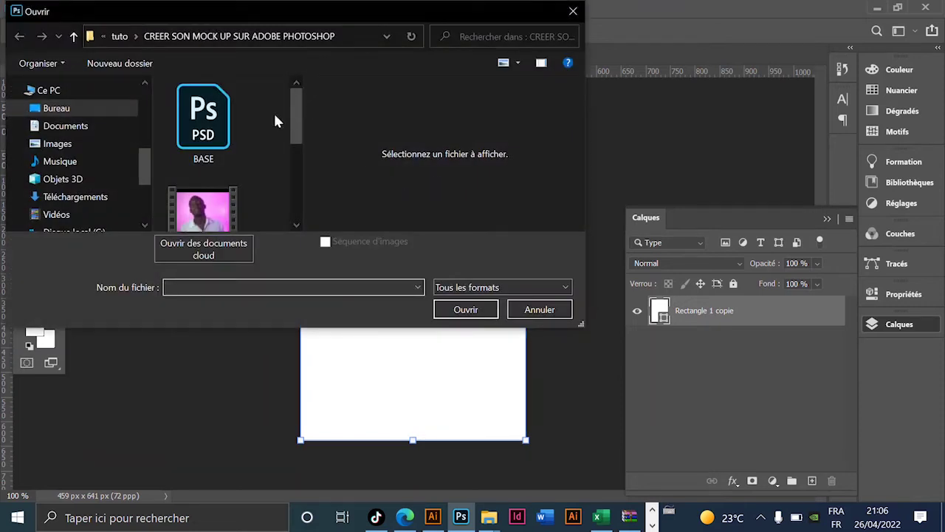
pyautogui.scroll(-2, 95, 158)
pyautogui.scroll(-3, 233, 153)
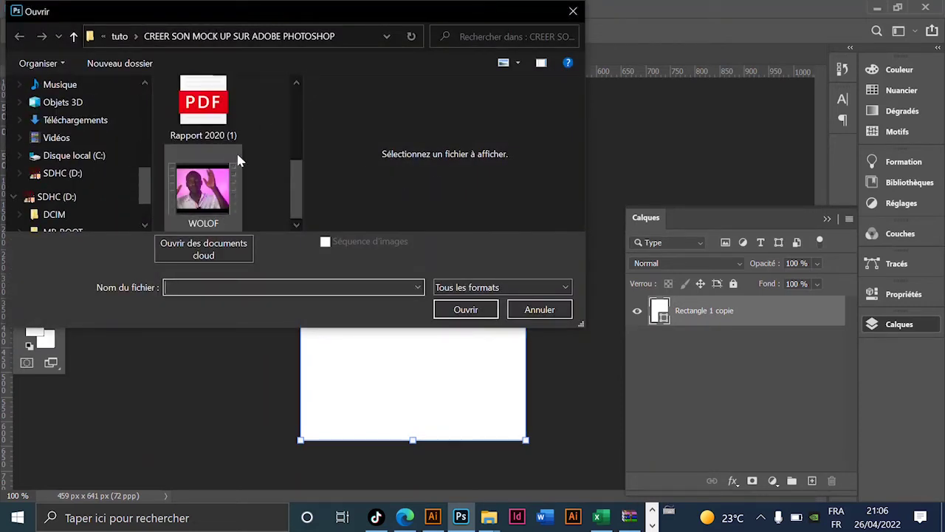
pyautogui.click(219, 114)
pyautogui.click(462, 310)
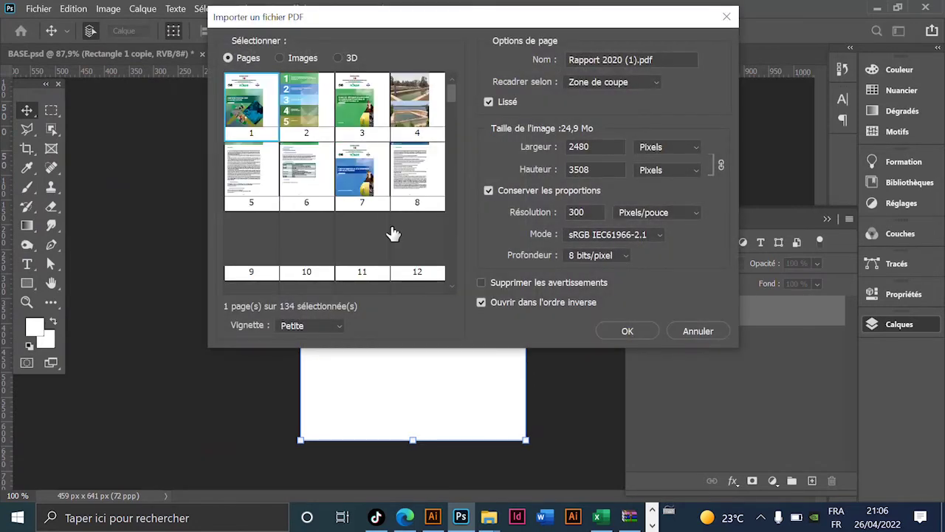
pyautogui.click(259, 171)
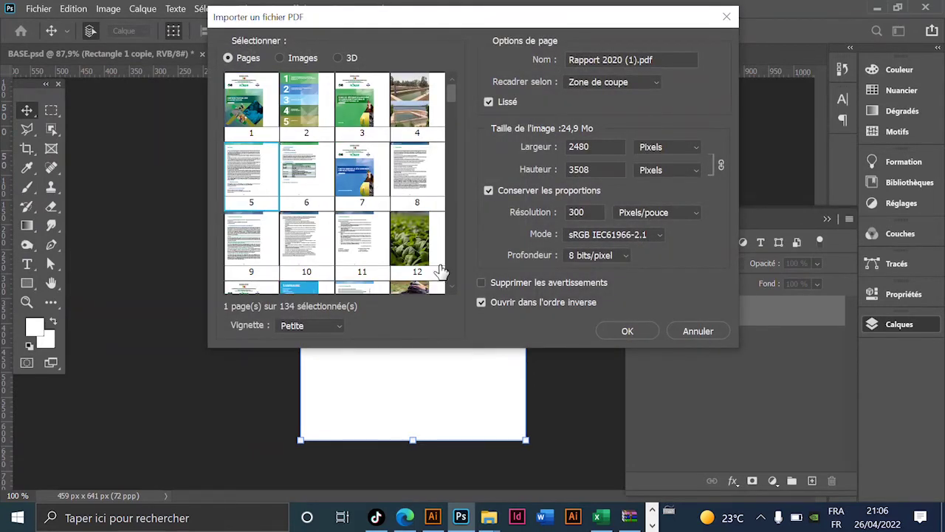
pyautogui.click(622, 330)
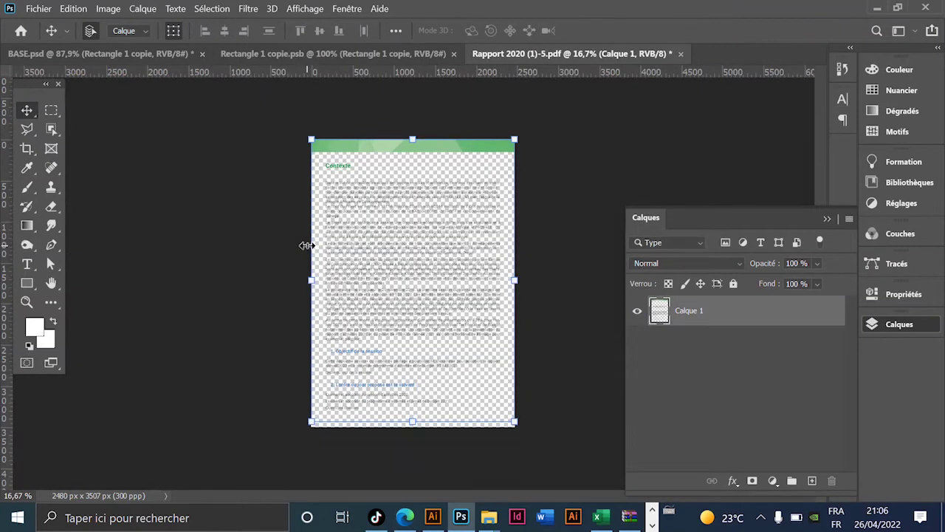
pyautogui.click(849, 219)
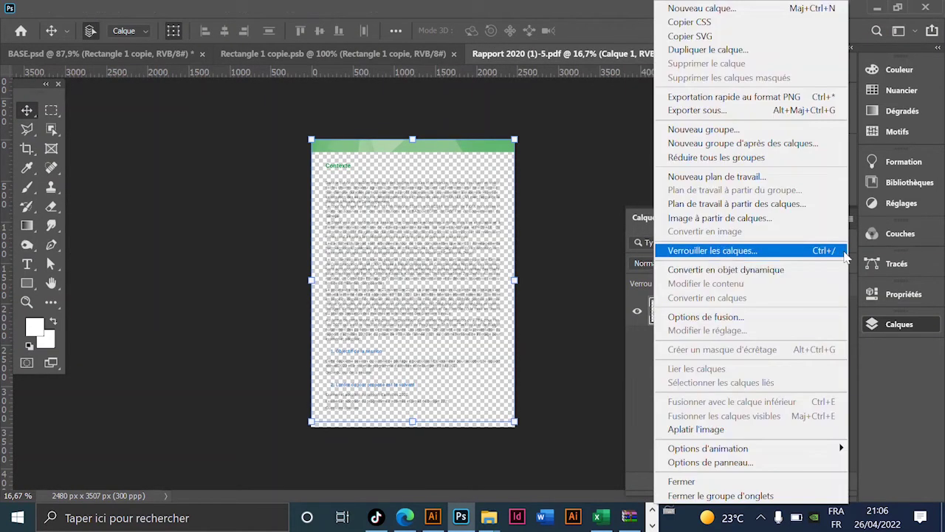
pyautogui.click(744, 429)
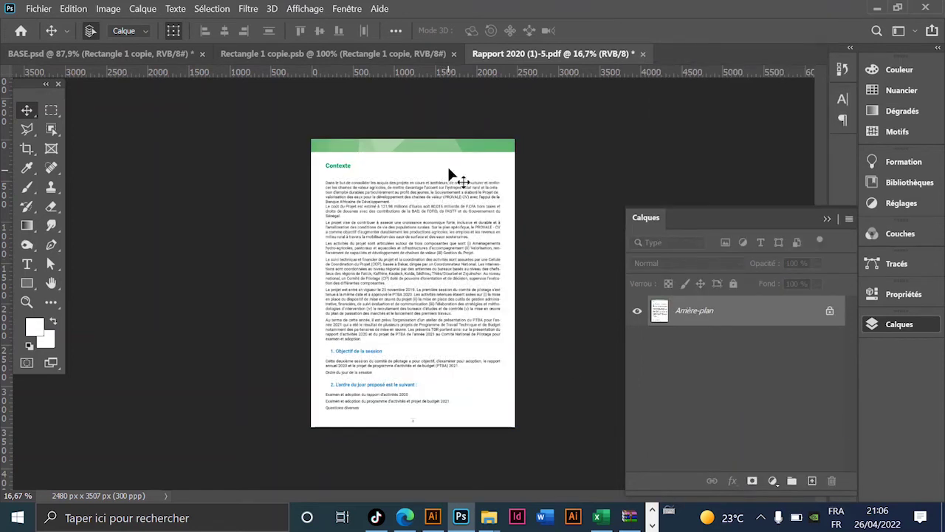
# Step: Paste the report page into Rectangle 1 copie.psb, scaled and aligned to its top-left corner
pyautogui.click(356, 55)
pyautogui.hotkey('ctrl', 'v')
pyautogui.hotkey('ctrl', '-')
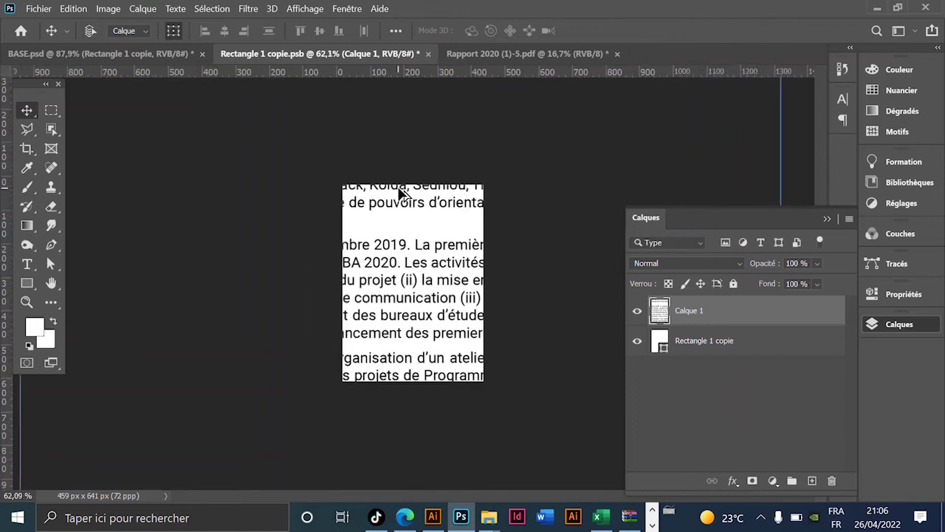
pyautogui.hotkey('ctrl', 't')
pyautogui.hotkey('ctrl', '0')
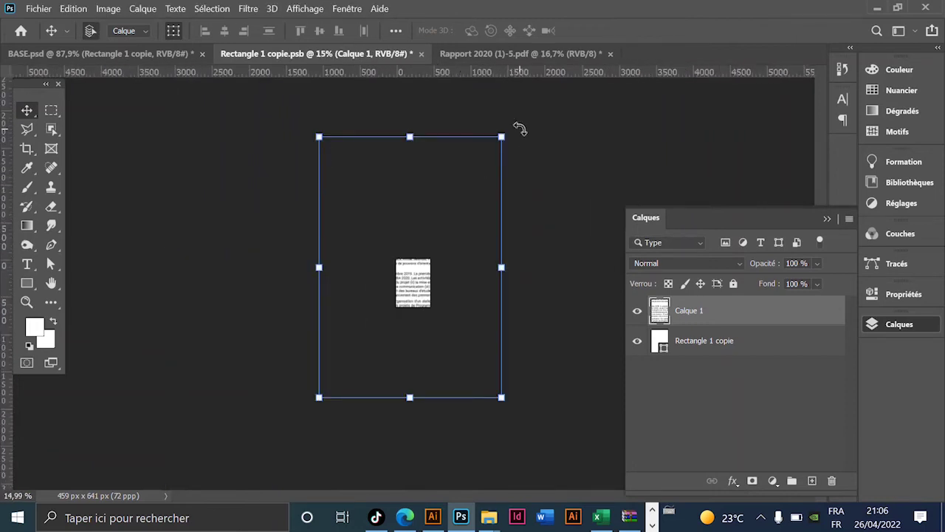
pyautogui.moveTo(500, 138); pyautogui.dragTo(430, 248)
pyautogui.scroll(3, 407, 289)
pyautogui.scroll(3, 405, 291)
pyautogui.moveTo(405, 291); pyautogui.dragTo(473, 367)
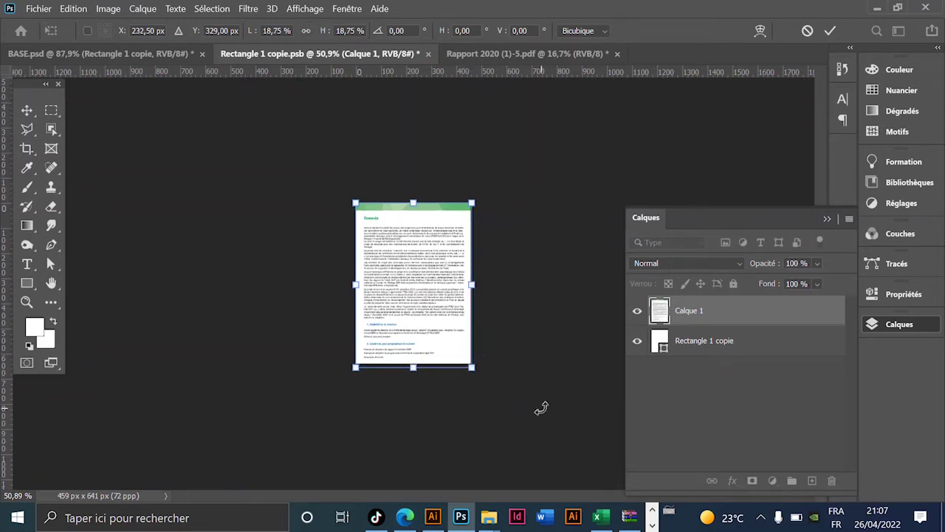
pyautogui.press('Return')
# Step: Save Rectangle 1 copie.psb and close it
pyautogui.scroll(5, 416, 224)
pyautogui.scroll(-3, 416, 223)
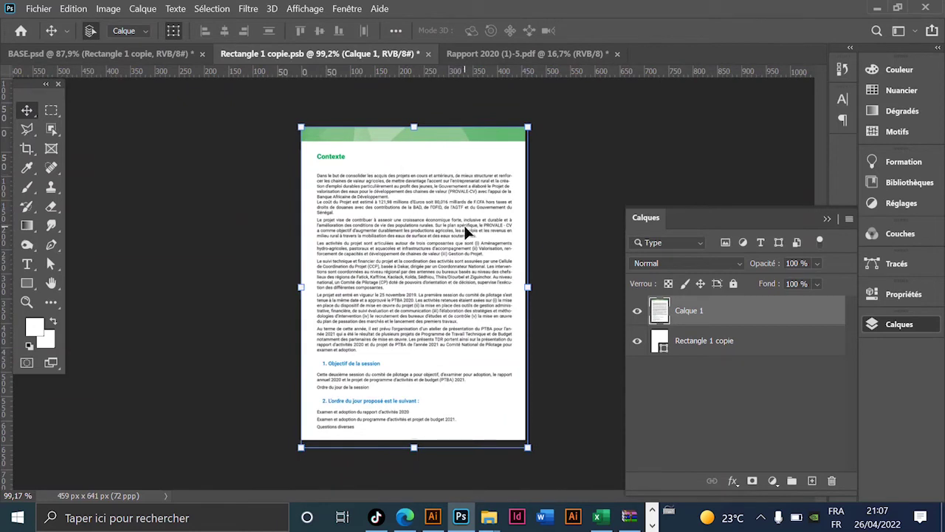
pyautogui.click(39, 8)
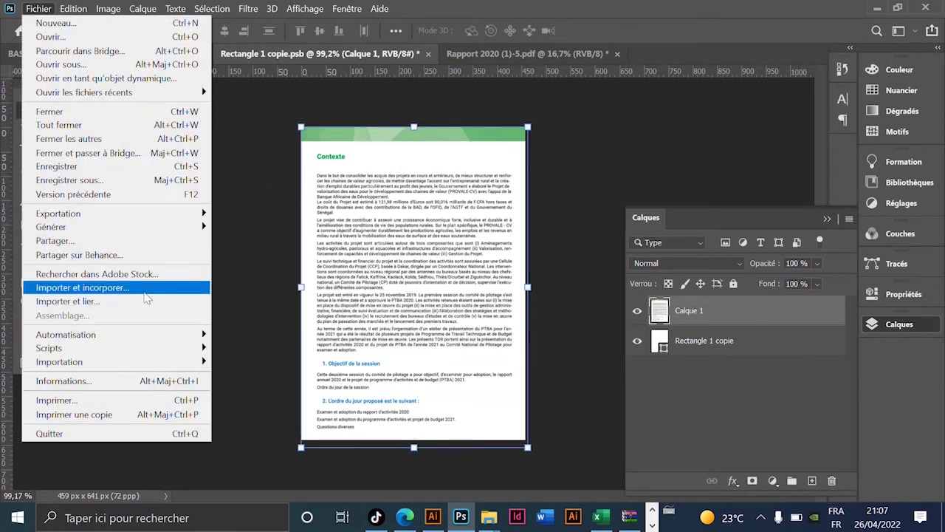
pyautogui.click(111, 166)
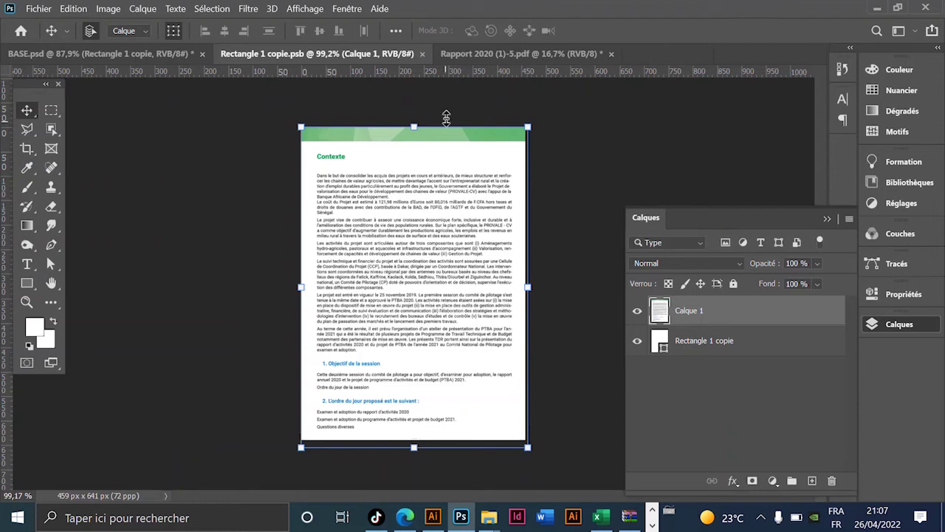
pyautogui.click(423, 54)
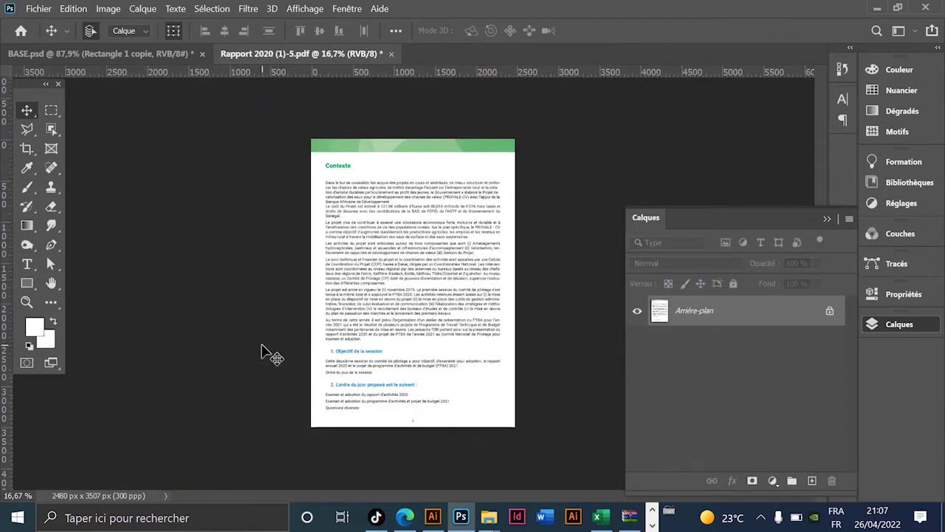
# Step: Close Rapport 2020 (1)-5.pdf, saving it, check the Contexte page, and select Rectangle 1
pyautogui.click(390, 54)
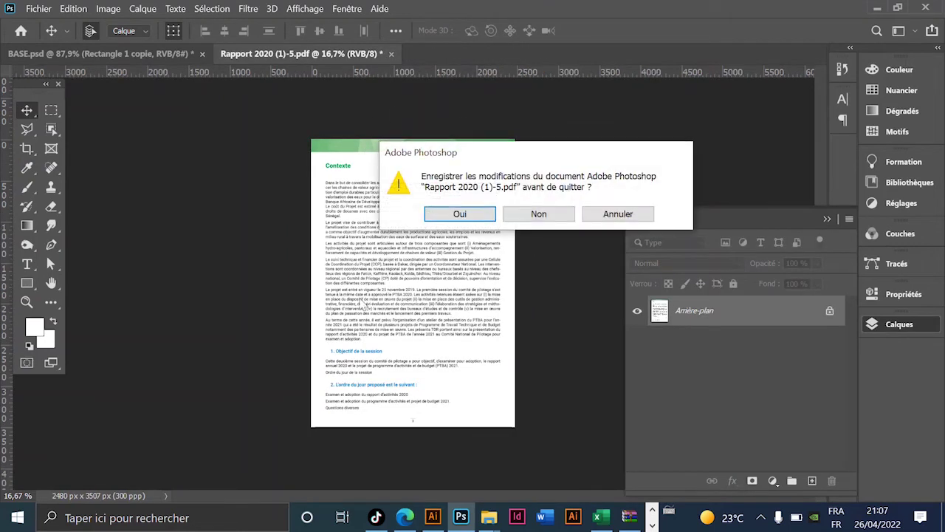
pyautogui.click(461, 214)
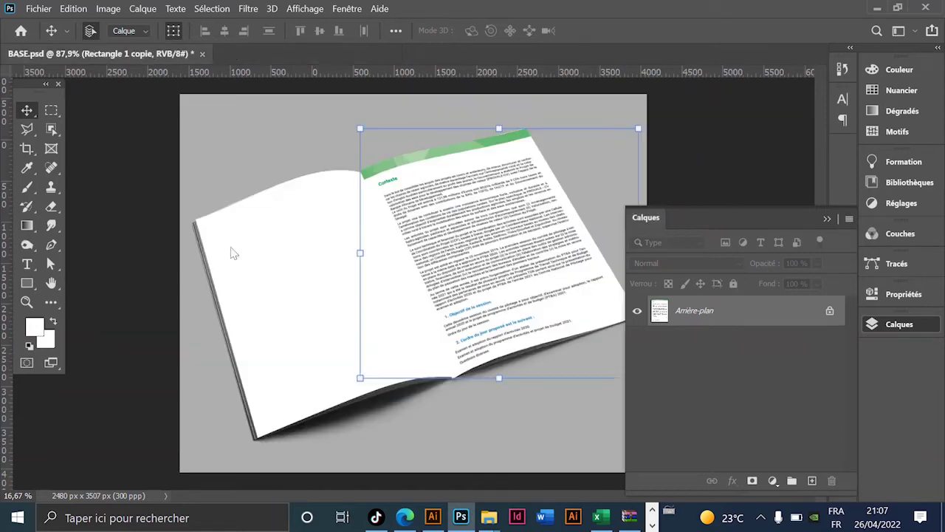
pyautogui.scroll(3, 561, 212)
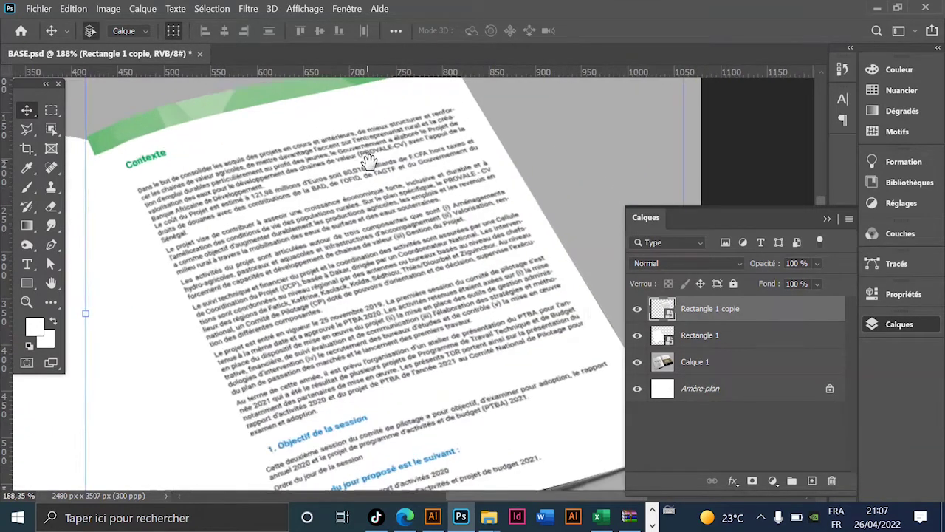
pyautogui.moveTo(369, 158); pyautogui.dragTo(411, 228)
pyautogui.scroll(-2, 434, 209)
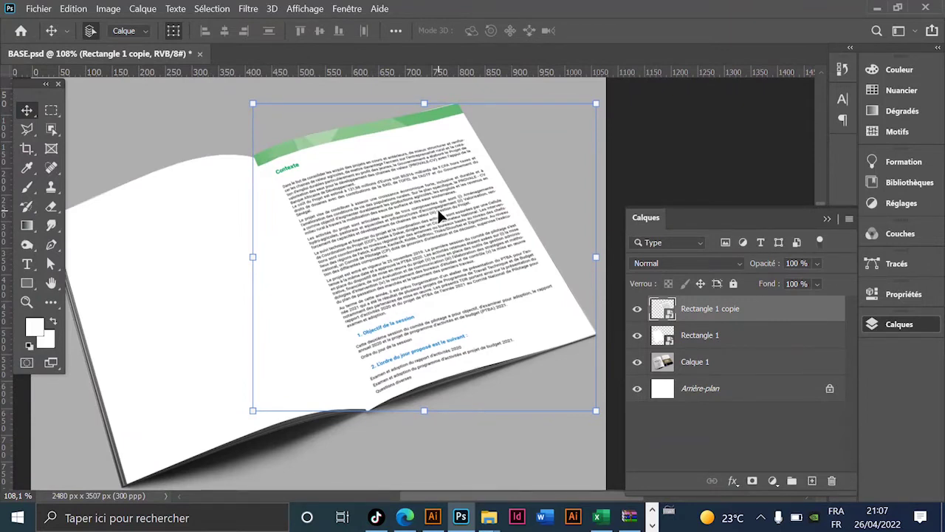
pyautogui.click(183, 259)
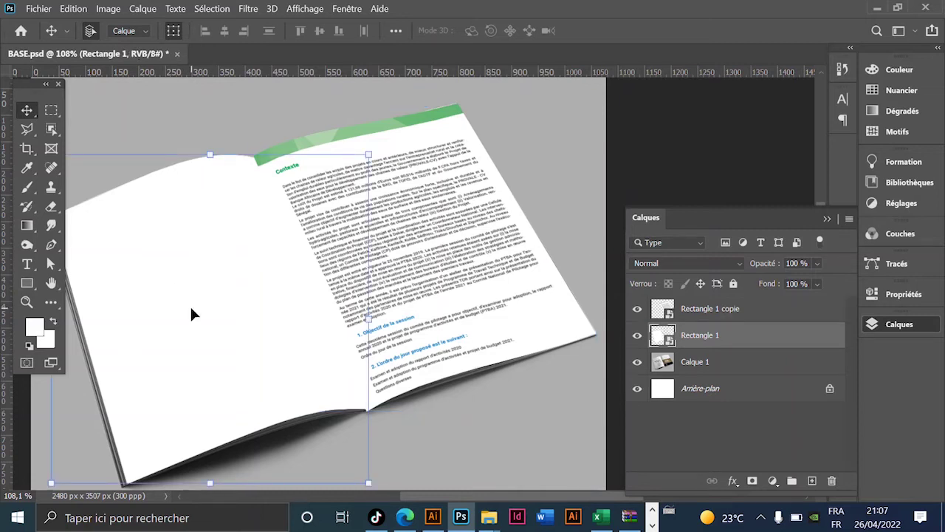
# Step: Open Rectangle 1's smart object and import page 4 of Rapport 2020 (1).pdf
pyautogui.doubleClick(669, 340)
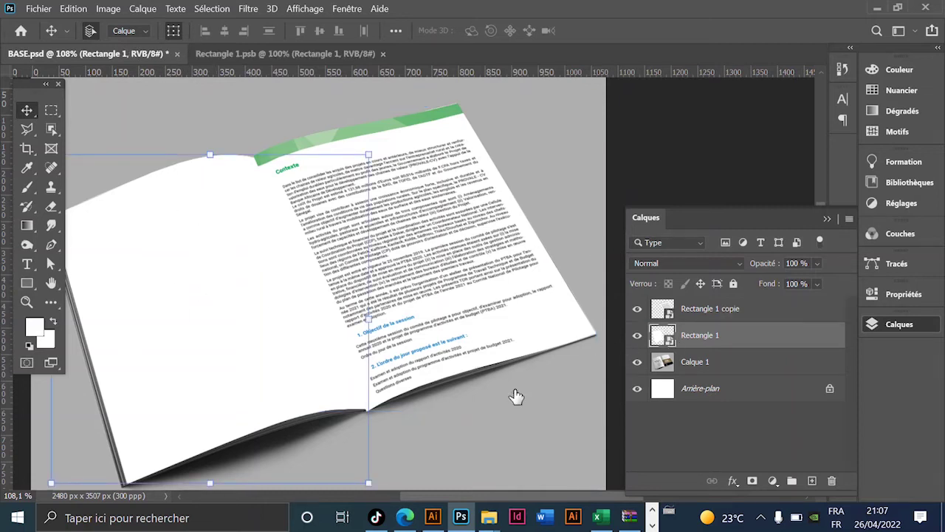
pyautogui.click(38, 9)
pyautogui.click(59, 36)
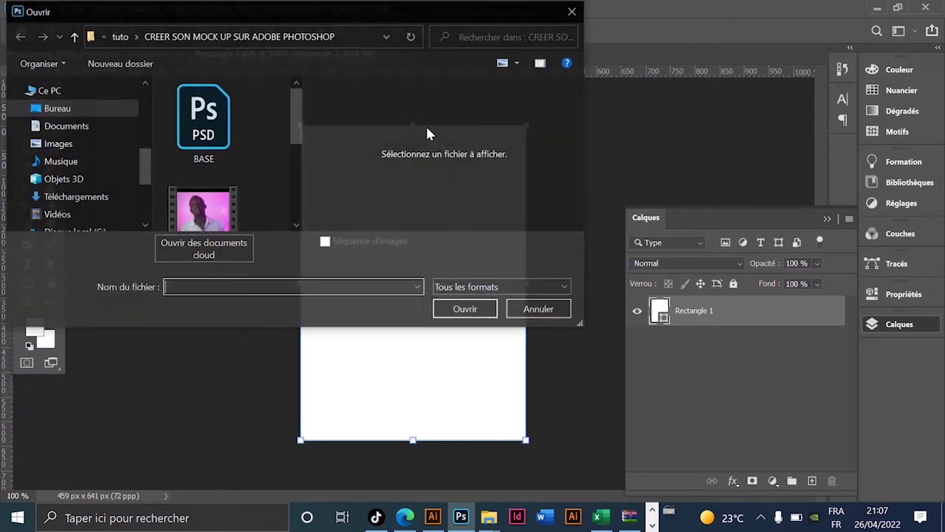
pyautogui.scroll(-1, 161, 174)
pyautogui.click(207, 119)
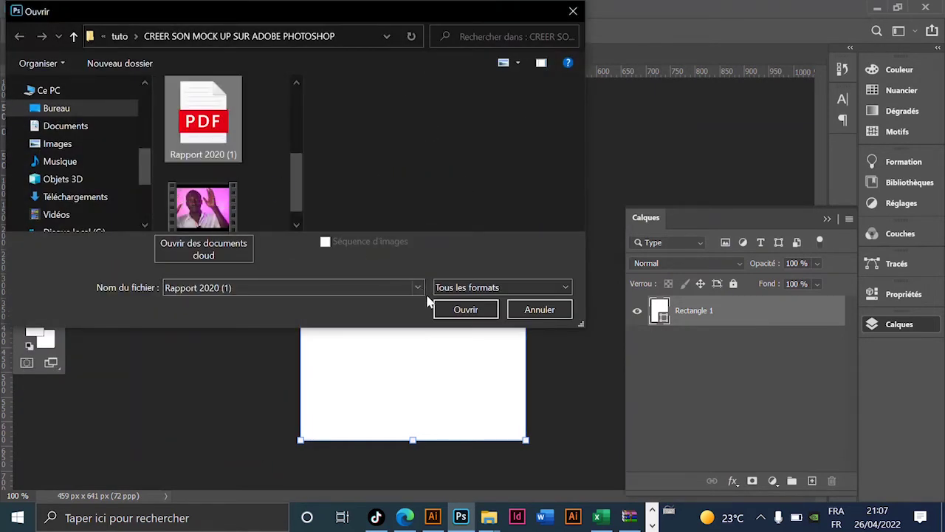
pyautogui.click(436, 304)
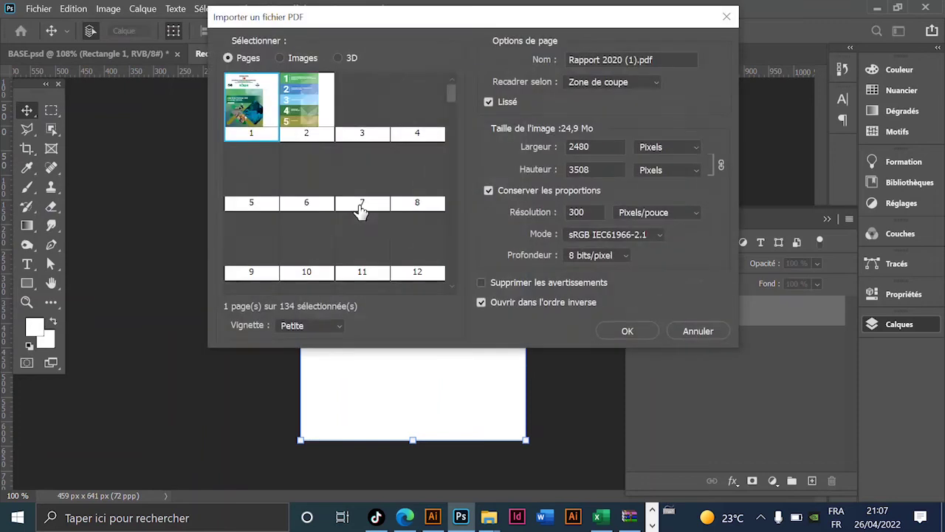
pyautogui.click(424, 121)
pyautogui.click(624, 330)
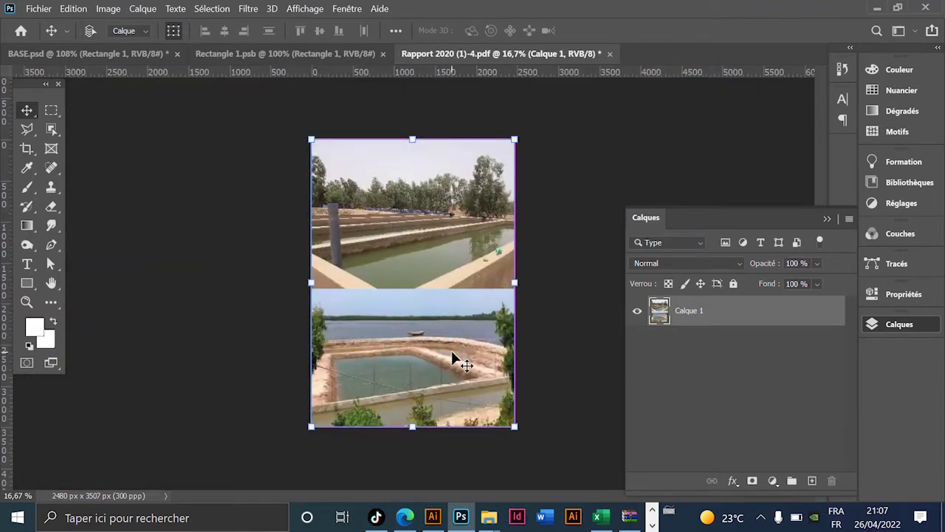
# Step: Scale and move Calque 1's pond photos so they fill the page
pyautogui.moveTo(361, 181); pyautogui.dragTo(377, 192)
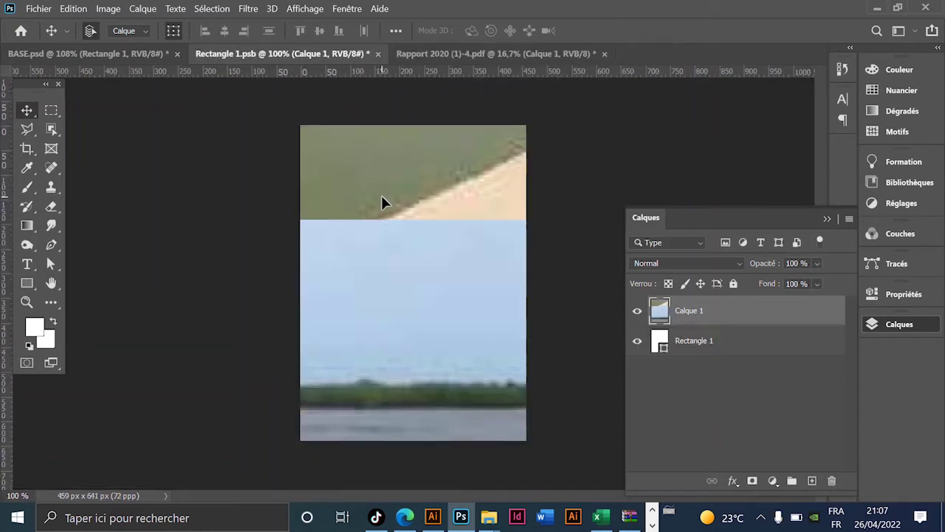
pyautogui.scroll(-3, 381, 197)
pyautogui.scroll(-3, 381, 196)
pyautogui.scroll(-1, 528, 169)
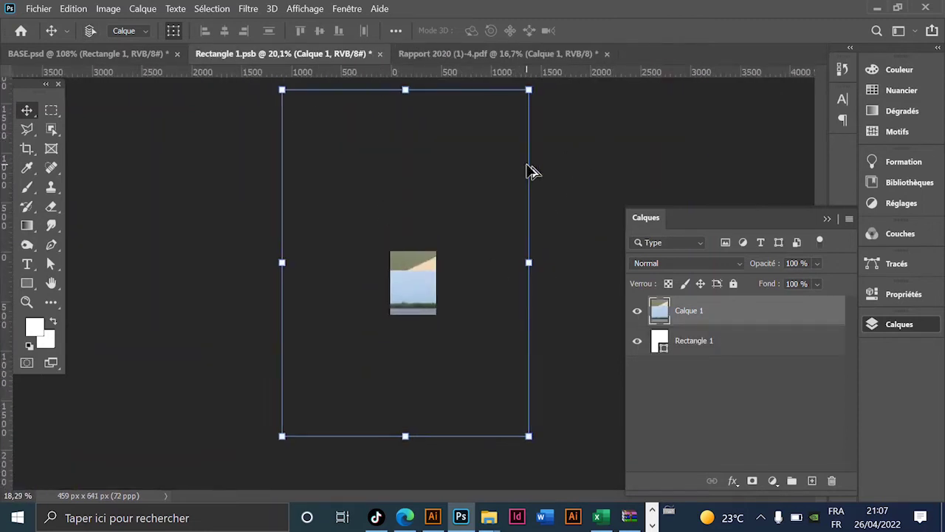
pyautogui.scroll(-1, 527, 169)
pyautogui.moveTo(518, 103); pyautogui.dragTo(445, 222)
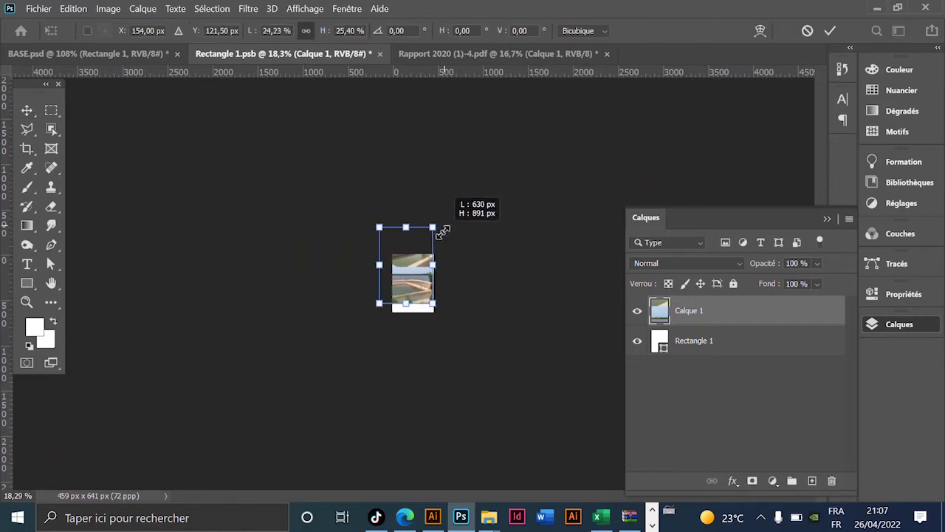
pyautogui.scroll(2, 405, 297)
pyautogui.scroll(2, 405, 272)
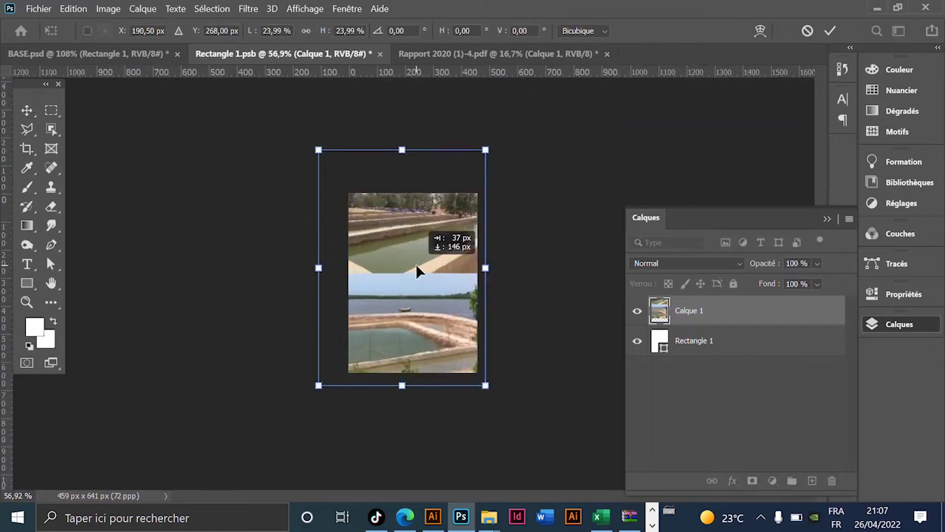
pyautogui.moveTo(406, 273); pyautogui.dragTo(408, 301)
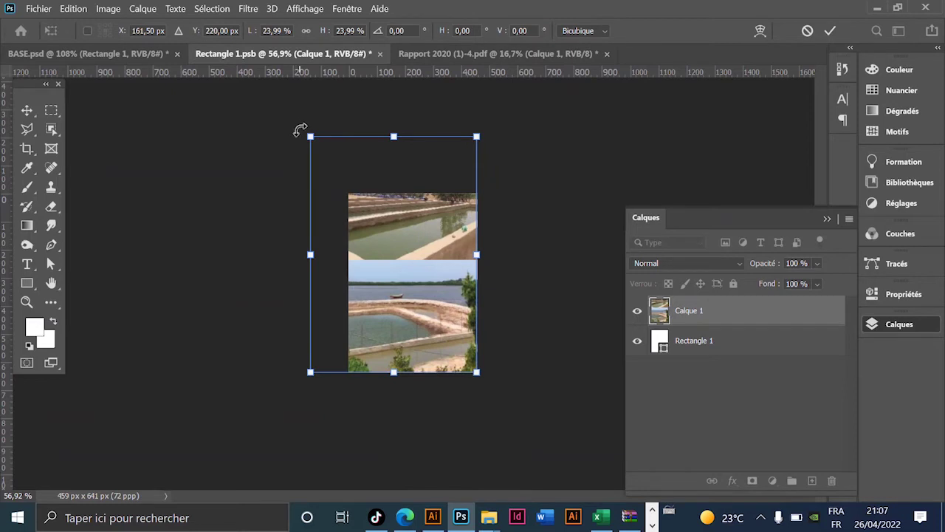
pyautogui.moveTo(311, 136); pyautogui.dragTo(338, 186)
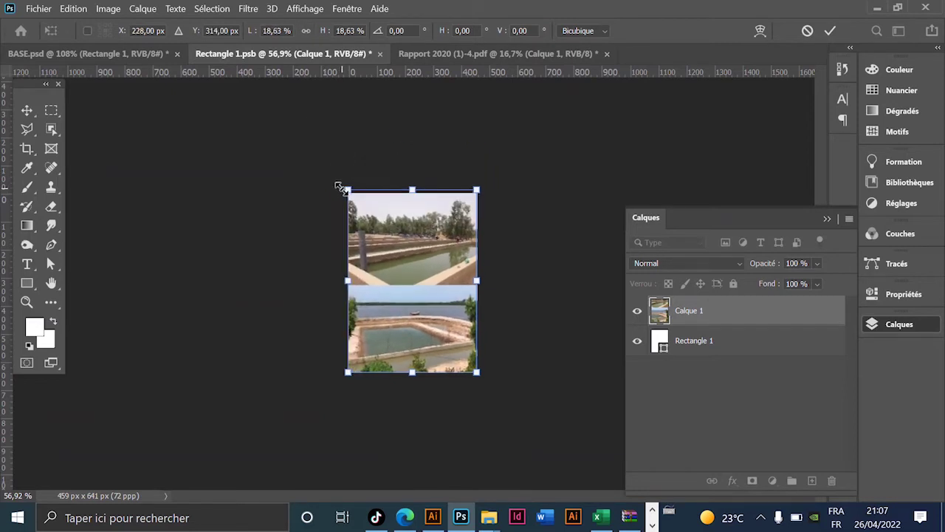
pyautogui.scroll(2, 465, 290)
# Step: Commit the transform and save Rectangle 1.psb
pyautogui.press('Return')
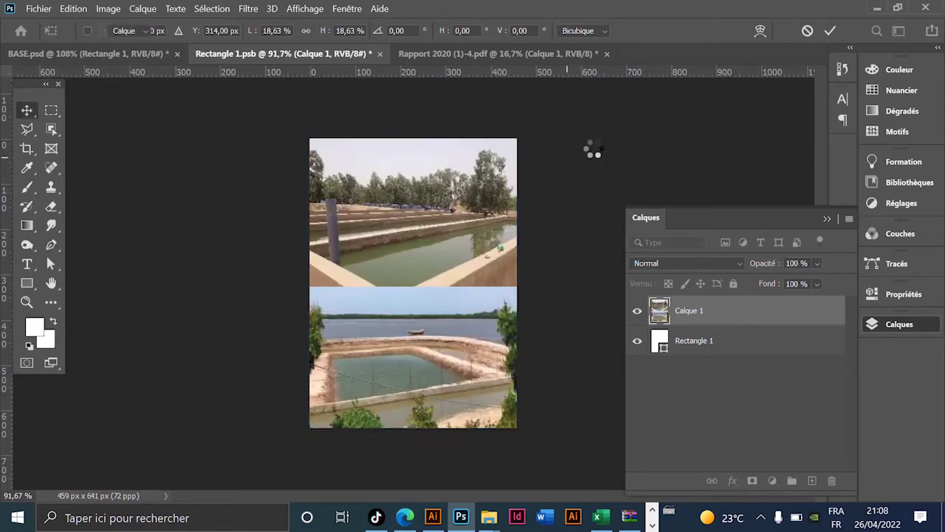
pyautogui.click(41, 9)
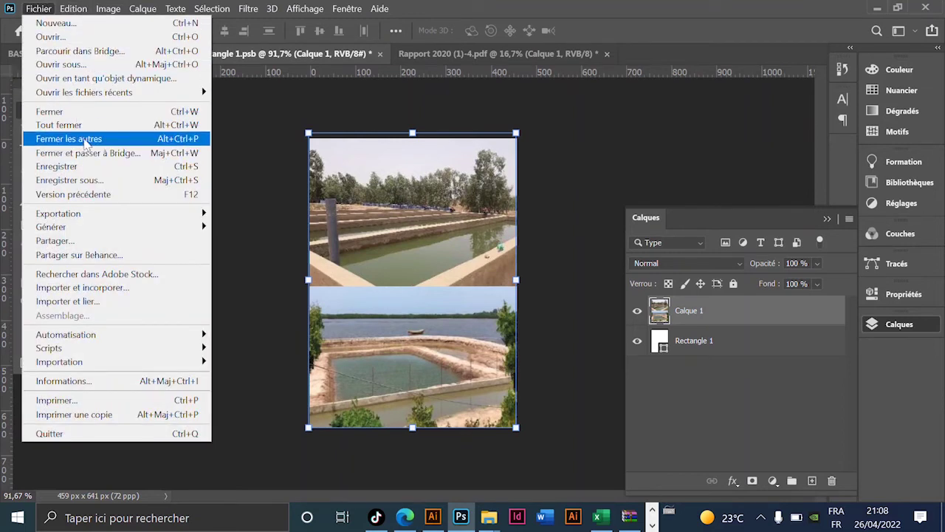
pyautogui.click(93, 167)
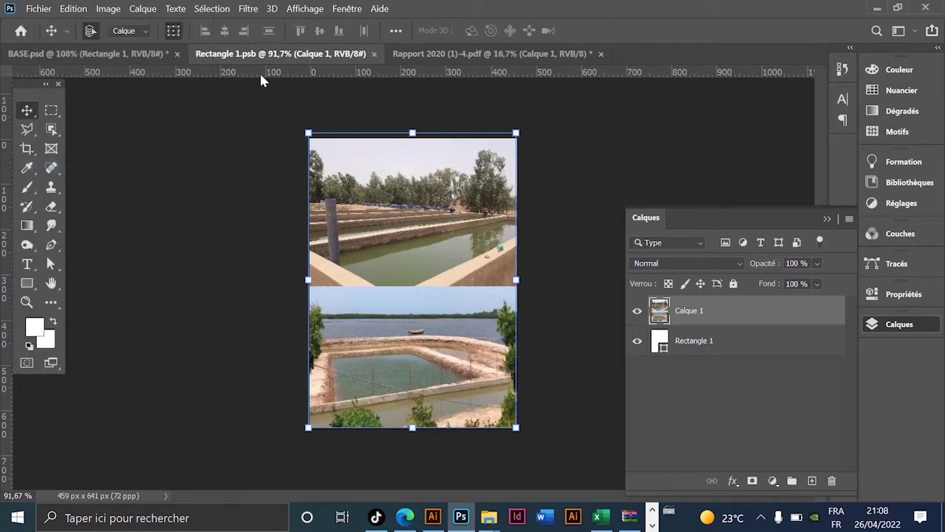
# Step: Switch to BASE.psd and select the Calque 1 layer
pyautogui.click(137, 55)
pyautogui.click(598, 177)
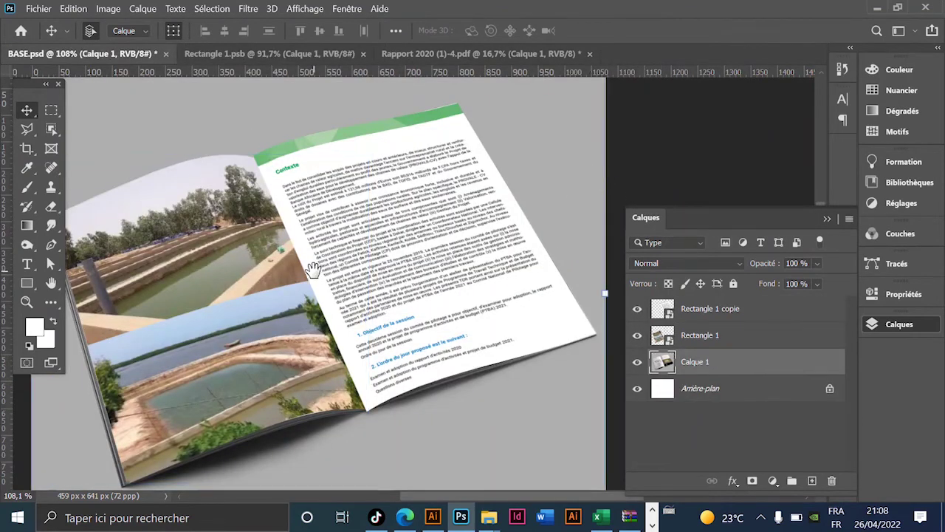
pyautogui.scroll(-5, 312, 268)
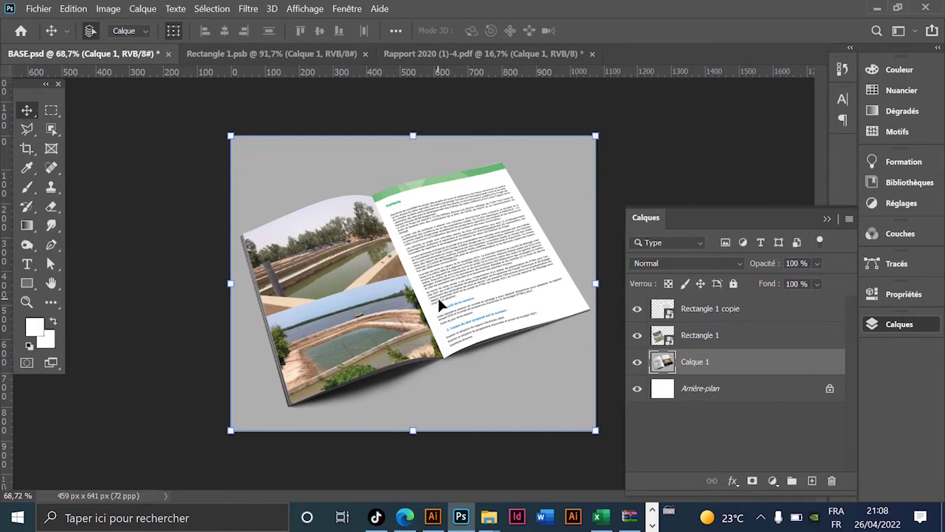
# Step: Toggle both report-page layers to compare, leaving them visible with Rectangle 1 selected
pyautogui.click(637, 335)
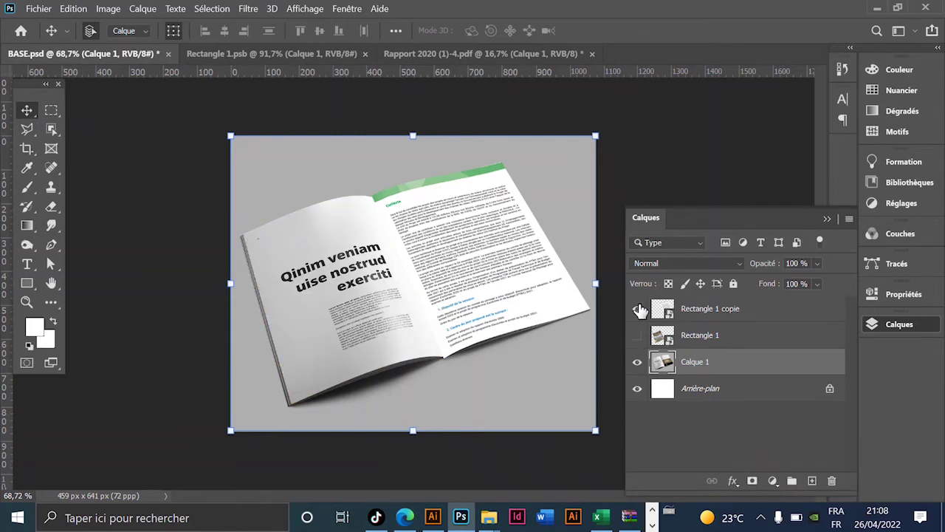
pyautogui.click(638, 308)
pyautogui.click(638, 308)
pyautogui.click(638, 309)
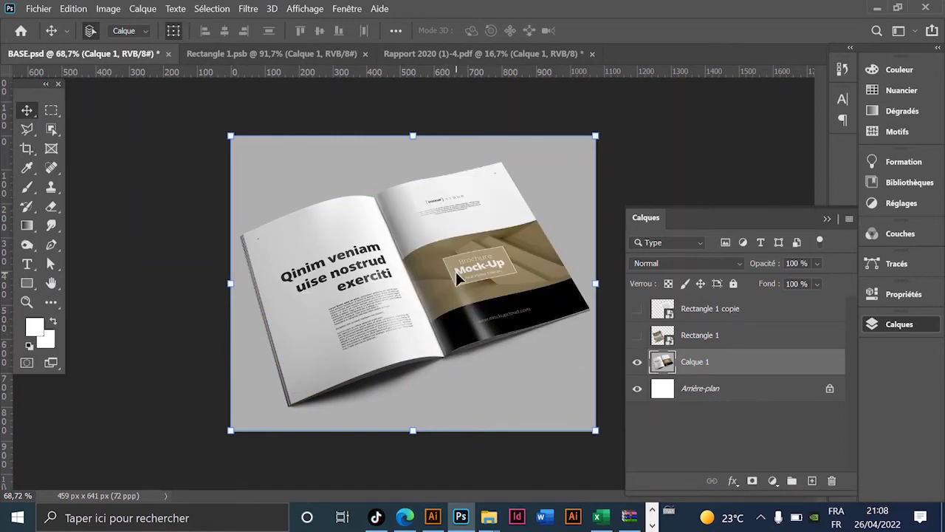
pyautogui.click(637, 309)
pyautogui.click(637, 336)
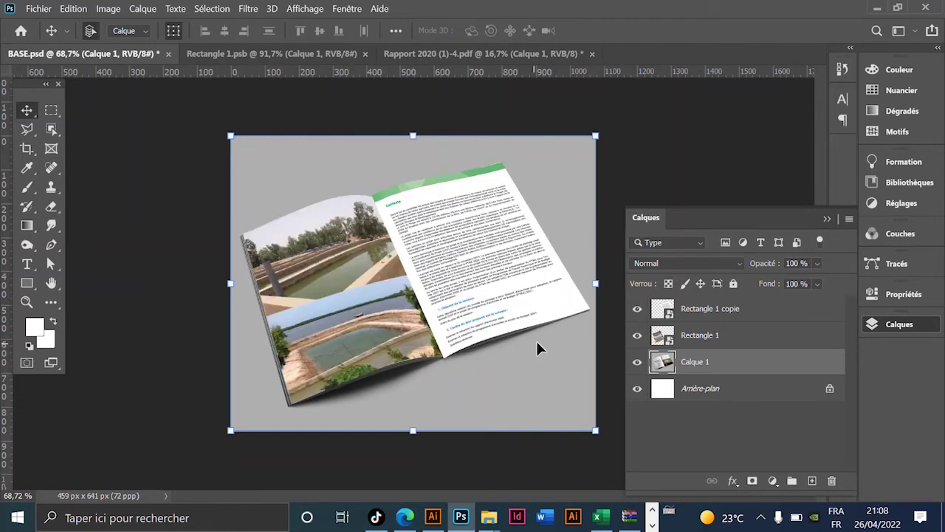
pyautogui.click(637, 309)
pyautogui.click(637, 335)
pyautogui.click(637, 309)
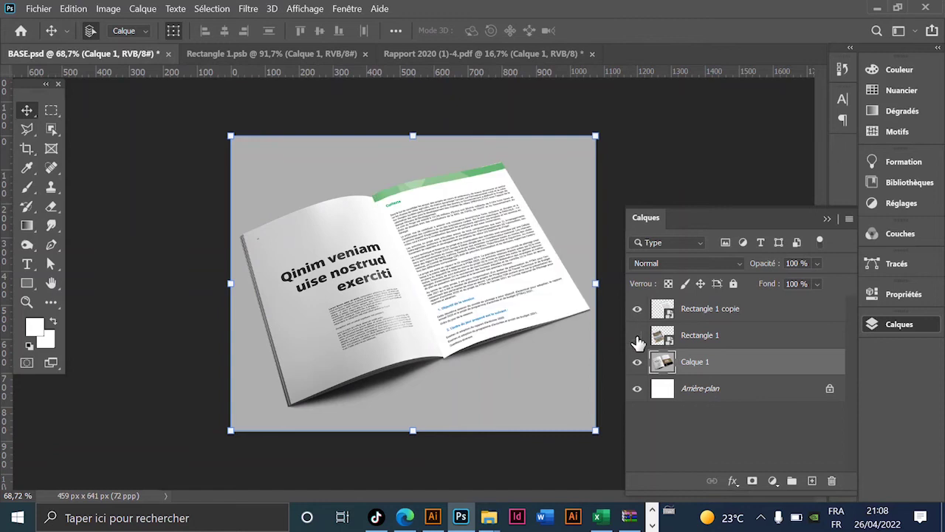
pyautogui.click(638, 335)
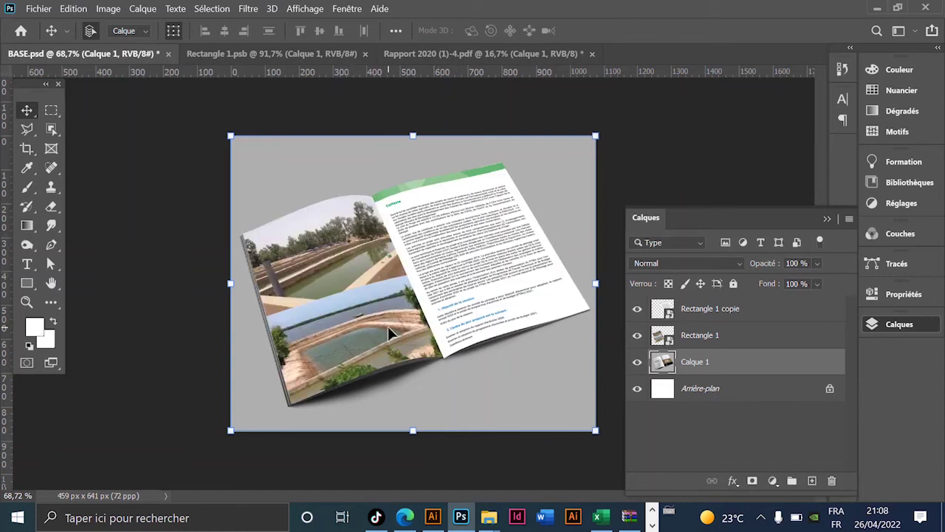
pyautogui.click(725, 342)
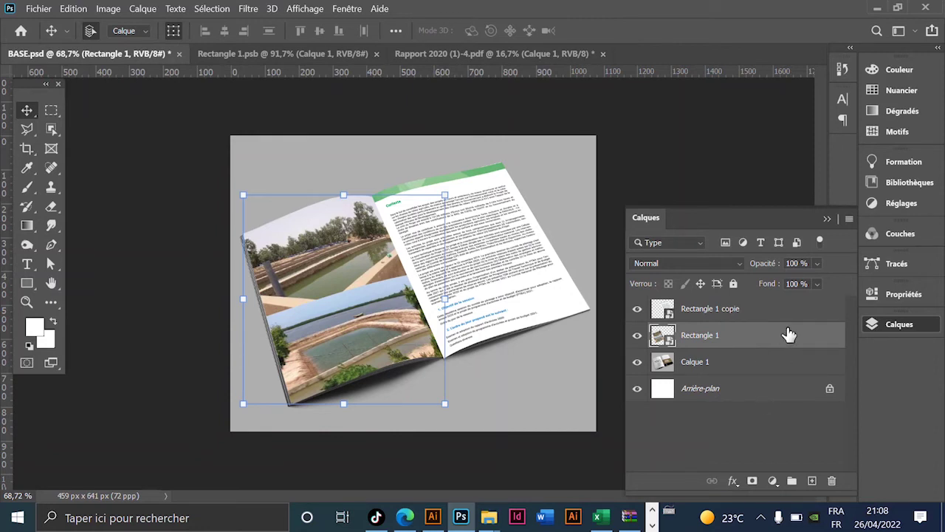
# Step: Turn on a Gradient Overlay layer style for Rectangle 1
pyautogui.rightClick(788, 335)
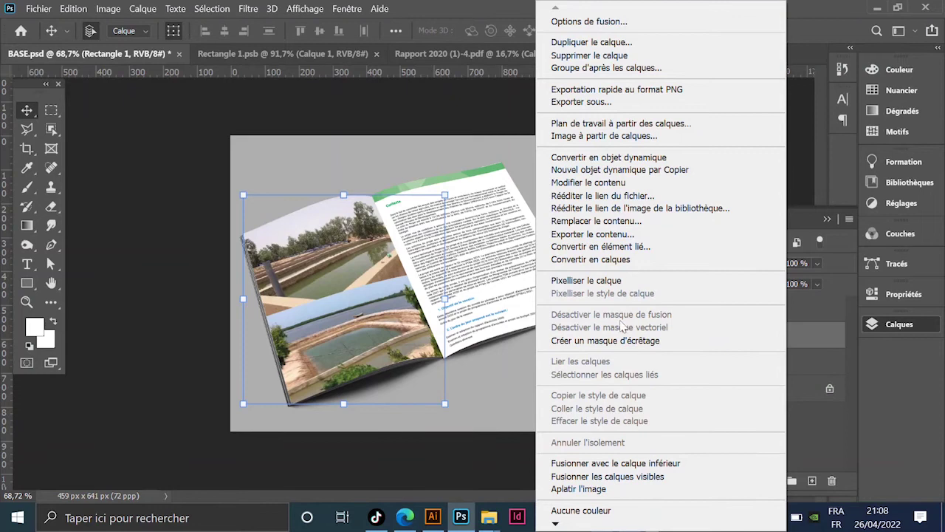
pyautogui.press('Escape')
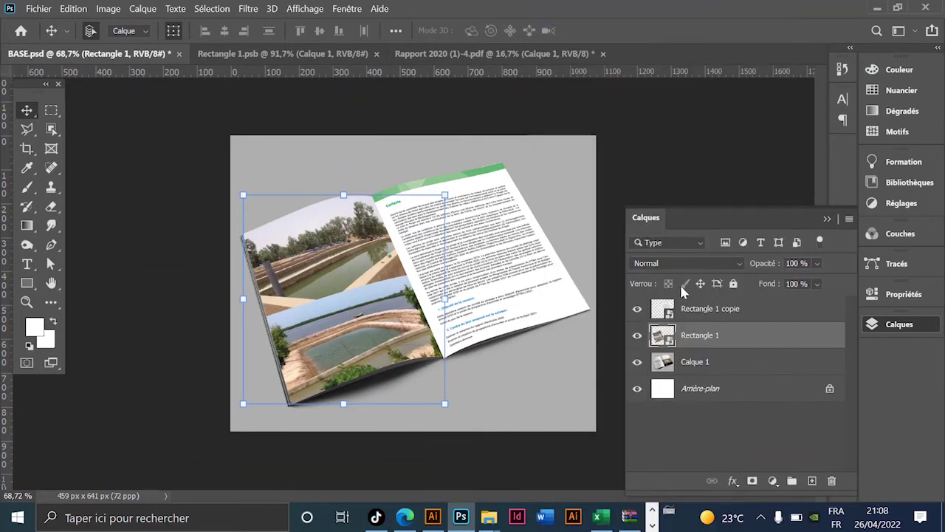
pyautogui.doubleClick(738, 335)
pyautogui.moveTo(421, 152)
pyautogui.mouseDown()
pyautogui.moveTo(753, 86)
pyautogui.moveTo(749, 71)
pyautogui.mouseUp()
pyautogui.click(653, 299)
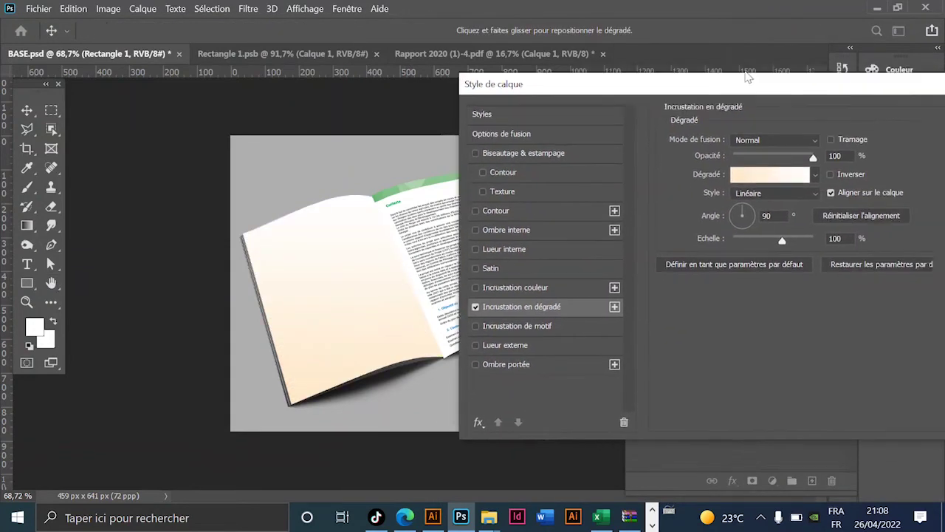
pyautogui.moveTo(855, 75); pyautogui.dragTo(743, 70)
pyautogui.click(745, 169)
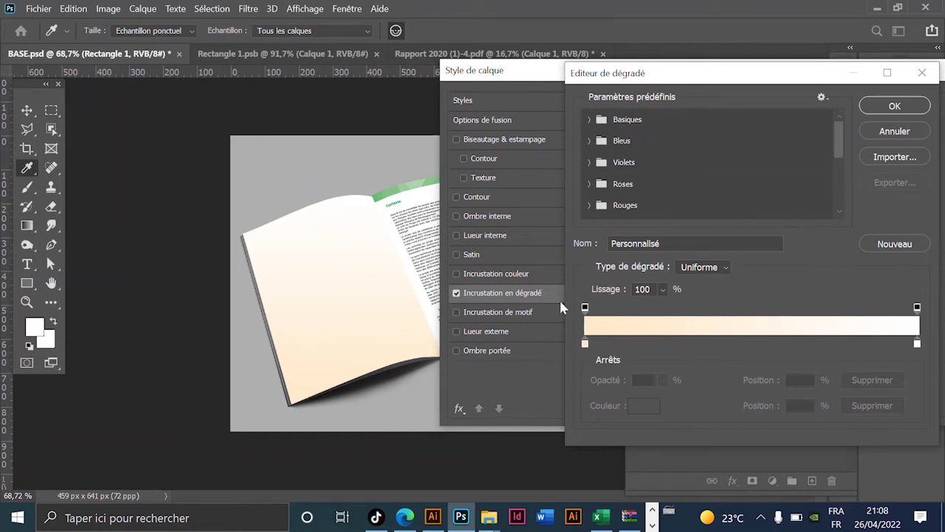
# Step: Start from the black-to-white Basiques preset, moving the black stop to 48%
pyautogui.click(590, 120)
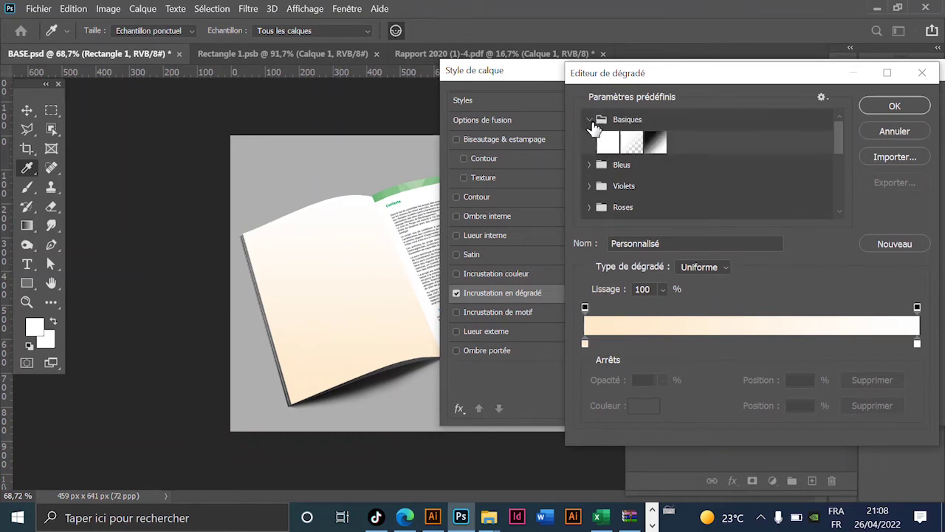
pyautogui.click(632, 144)
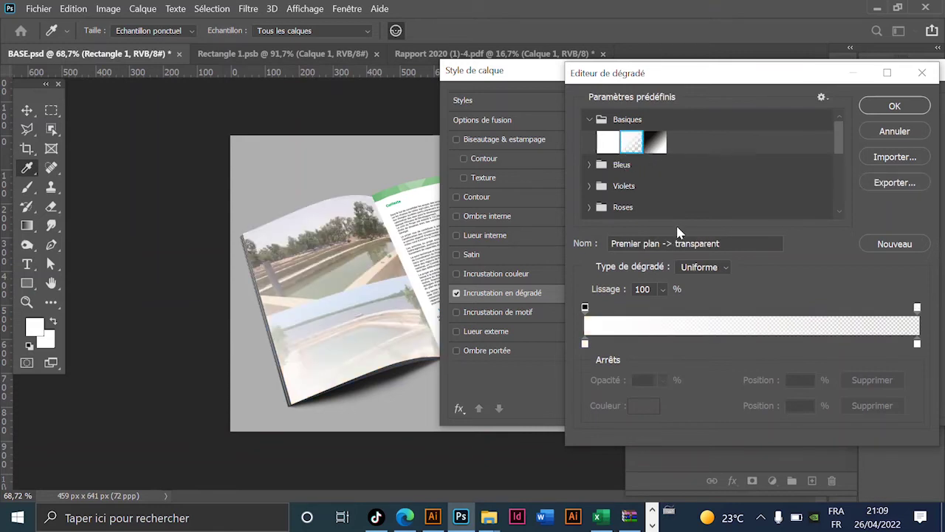
pyautogui.moveTo(585, 344)
pyautogui.mouseDown()
pyautogui.moveTo(624, 345)
pyautogui.moveTo(550, 348)
pyautogui.mouseUp()
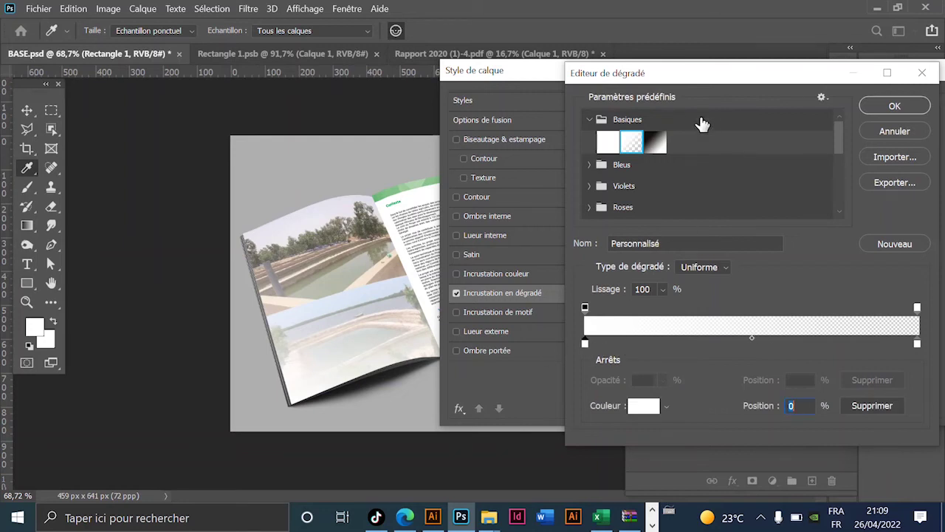
pyautogui.click(657, 145)
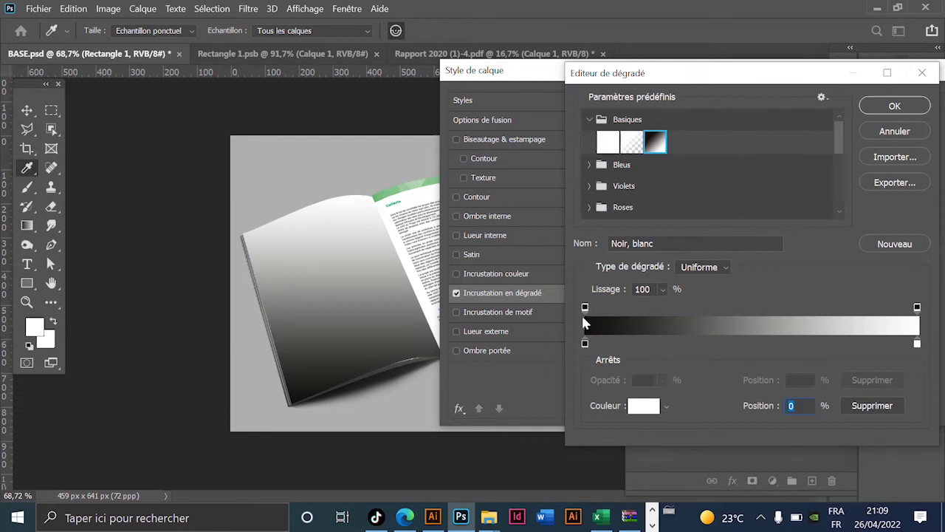
pyautogui.moveTo(585, 344); pyautogui.dragTo(743, 344)
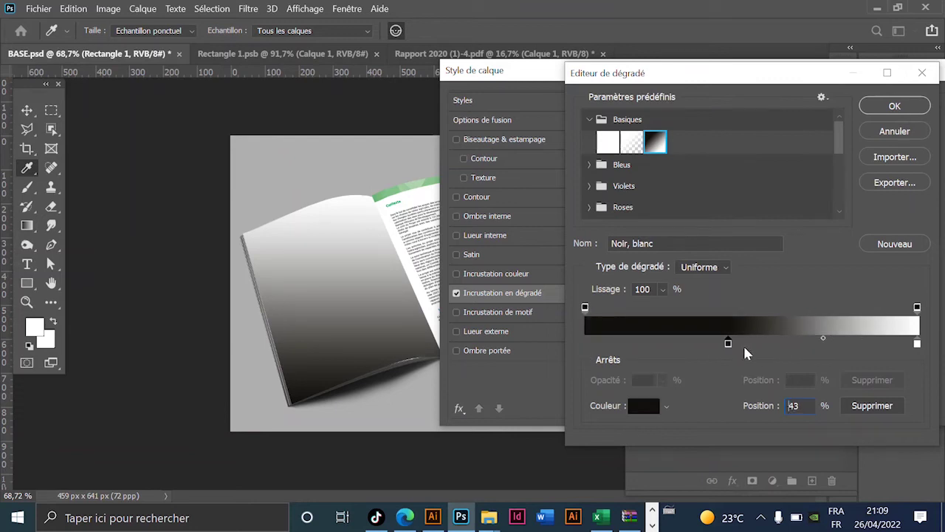
# Step: Make the gradient's left end white and fully transparent
pyautogui.click(586, 344)
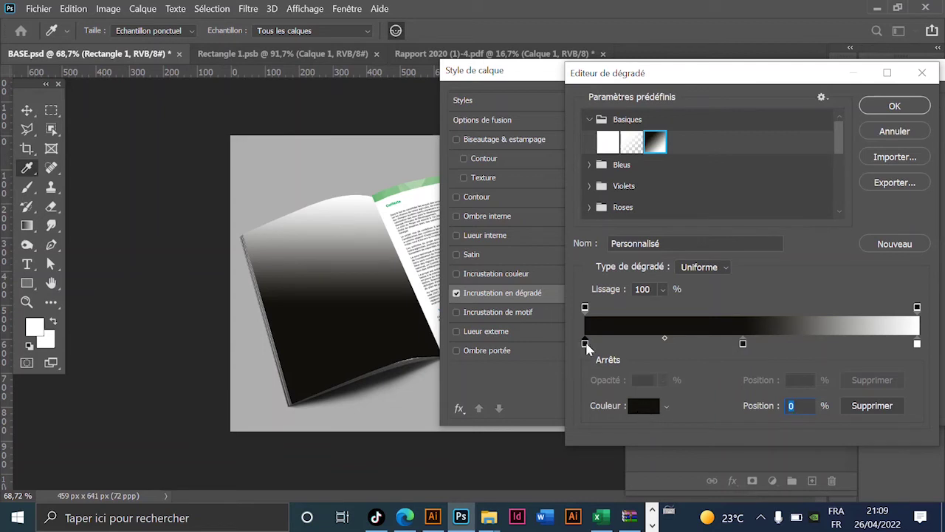
pyautogui.click(644, 407)
pyautogui.moveTo(90, 349); pyautogui.dragTo(13, 241)
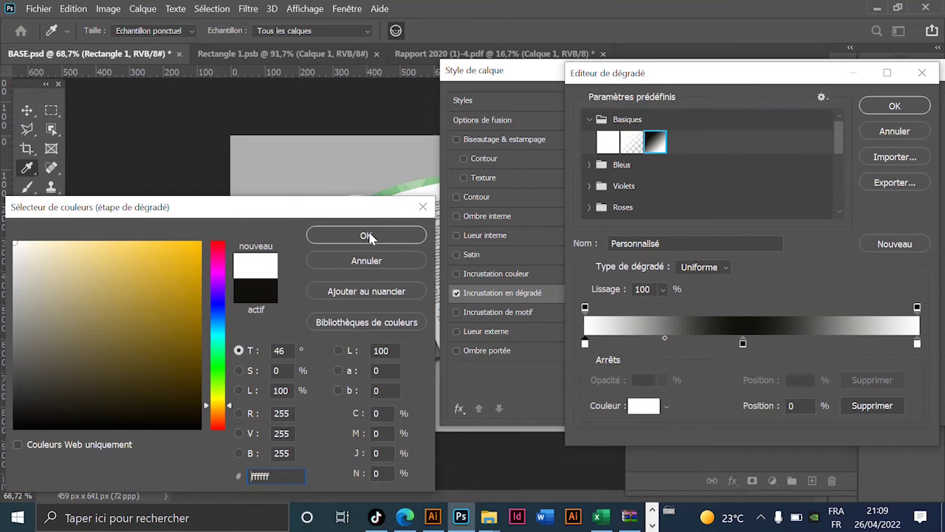
pyautogui.click(369, 236)
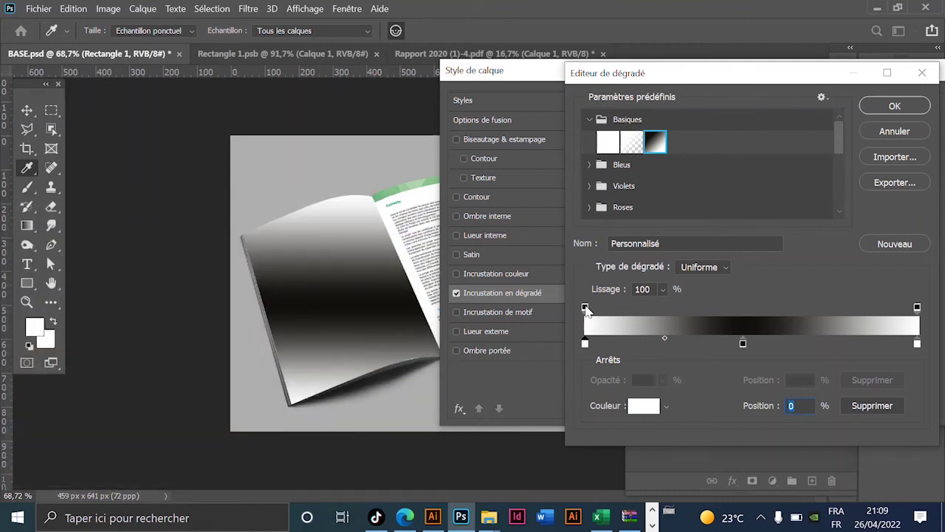
pyautogui.click(585, 308)
pyautogui.click(662, 380)
pyautogui.moveTo(654, 398); pyautogui.dragTo(500, 402)
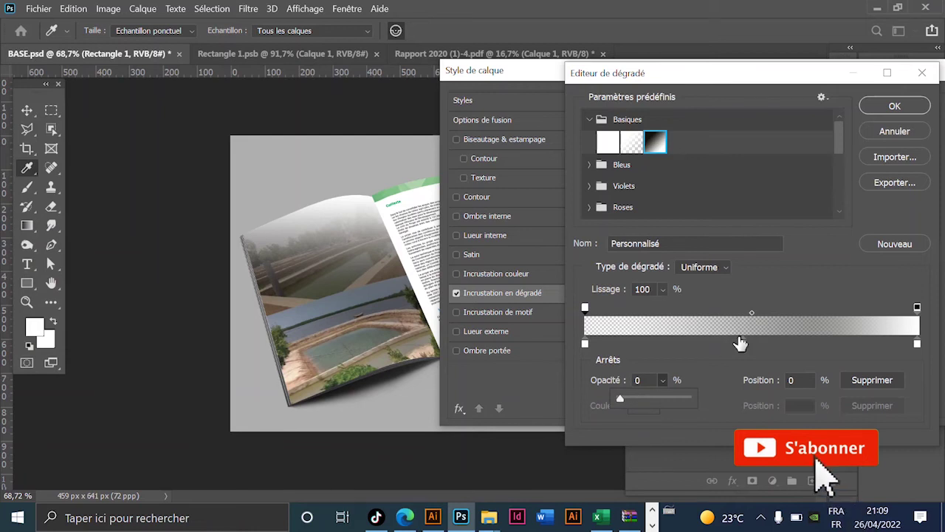
# Step: Add a white colour stop at 48% with 100% opacity
pyautogui.click(742, 343)
pyautogui.click(644, 406)
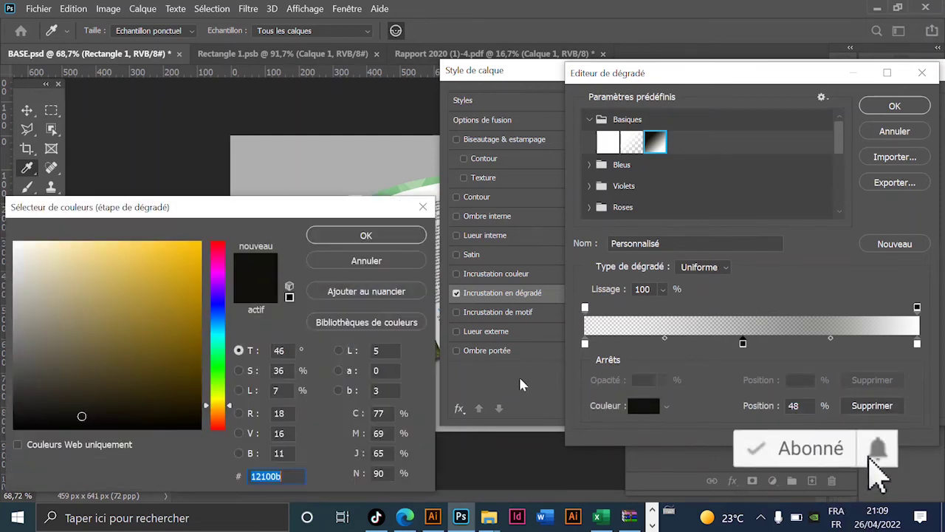
pyautogui.moveTo(34, 323); pyautogui.dragTo(14, 241)
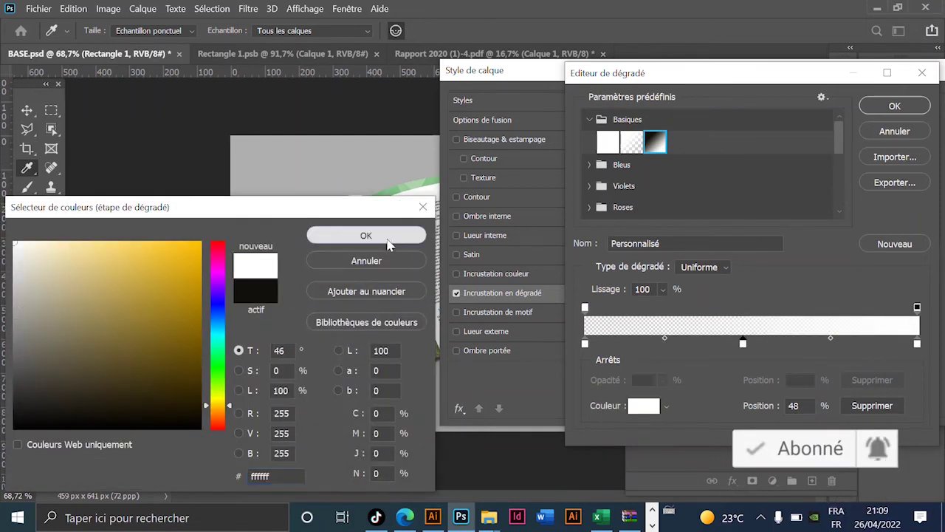
pyautogui.click(367, 236)
pyautogui.click(743, 307)
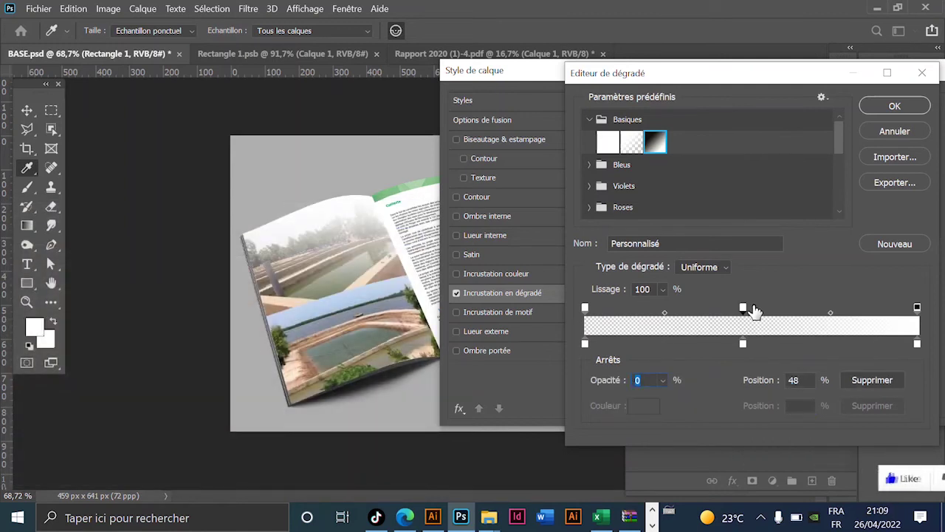
pyautogui.click(662, 380)
pyautogui.moveTo(663, 398)
pyautogui.mouseDown()
pyautogui.moveTo(768, 412)
pyautogui.moveTo(756, 414)
pyautogui.mouseUp()
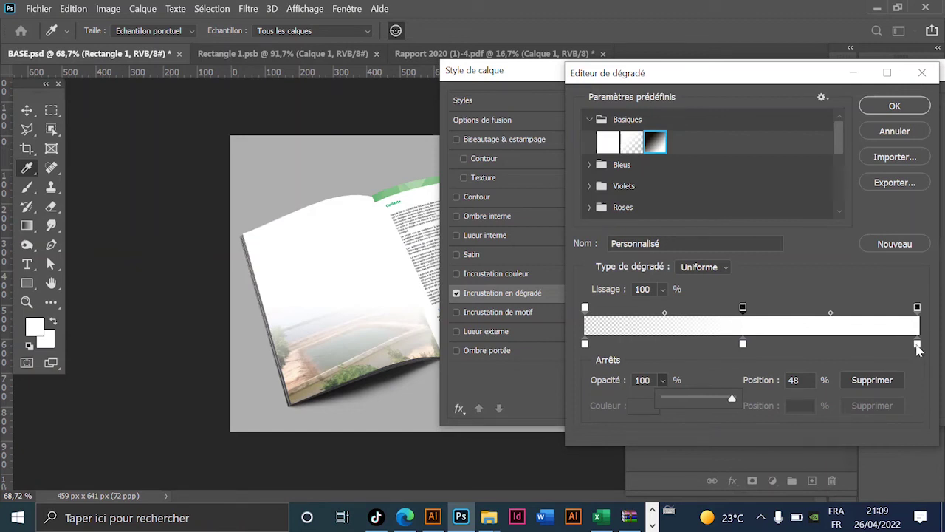
# Step: Set the right-end opacity stop to 0 and confirm the gradient
pyautogui.click(916, 344)
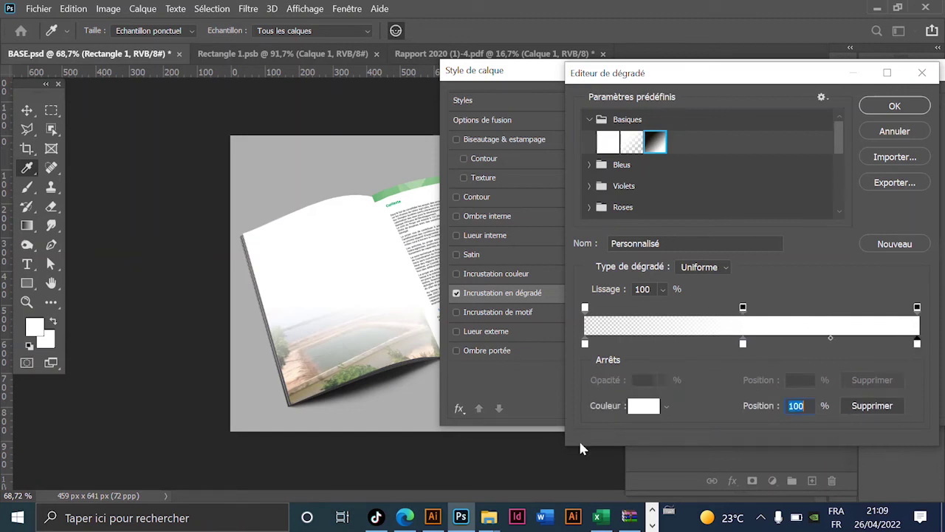
pyautogui.click(917, 307)
pyautogui.click(662, 379)
pyautogui.moveTo(691, 397); pyautogui.dragTo(583, 378)
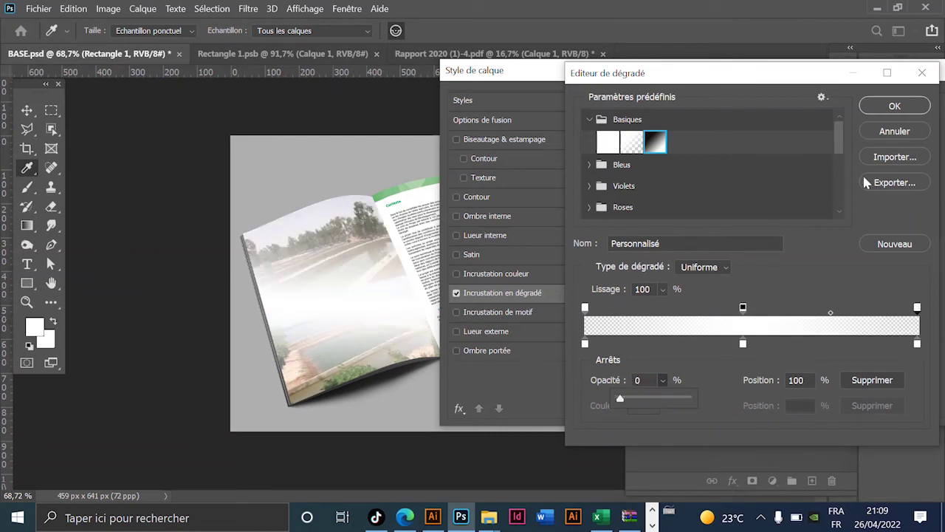
pyautogui.click(896, 106)
# Step: Set the gloss gradient angle to 20° and narrow the scale to 29%
pyautogui.moveTo(728, 201); pyautogui.dragTo(739, 198)
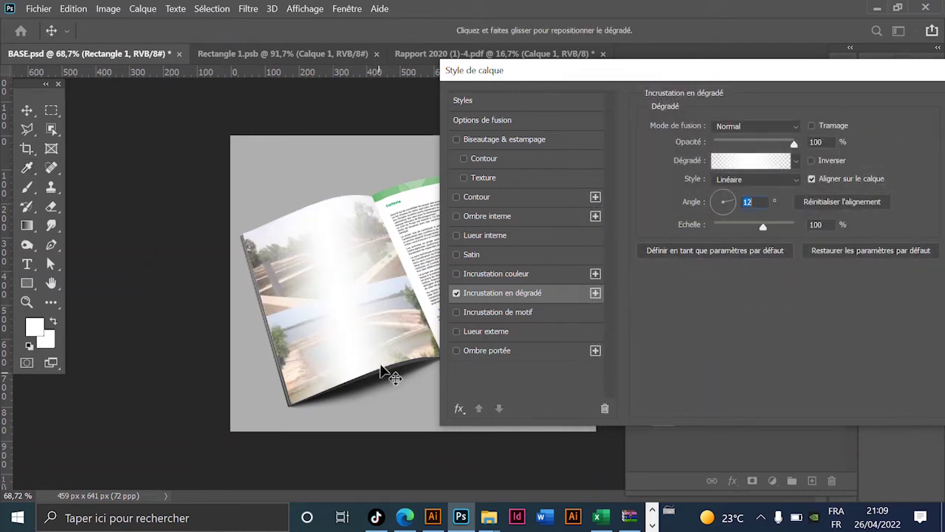
pyautogui.click(731, 196)
pyautogui.click(731, 198)
pyautogui.click(731, 197)
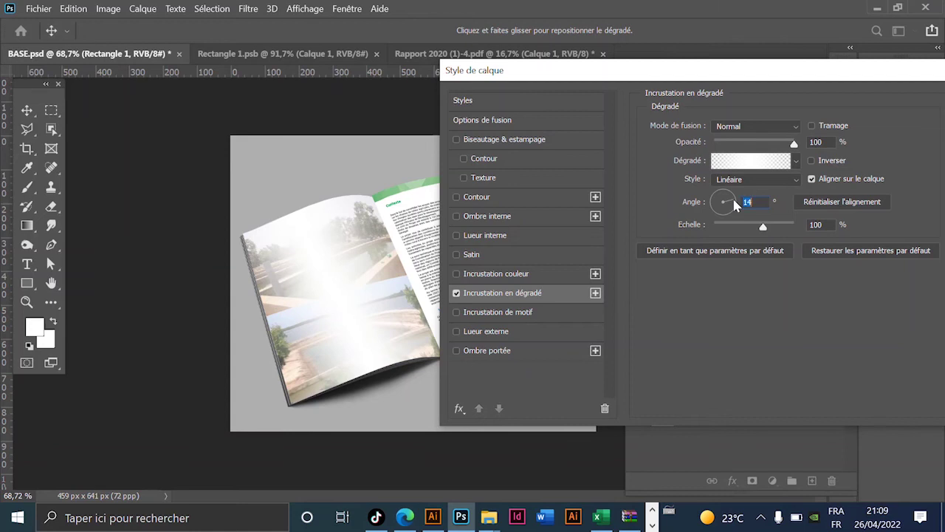
pyautogui.click(733, 200)
pyautogui.press('Up')
pyautogui.press('Up')
pyautogui.press('Up')
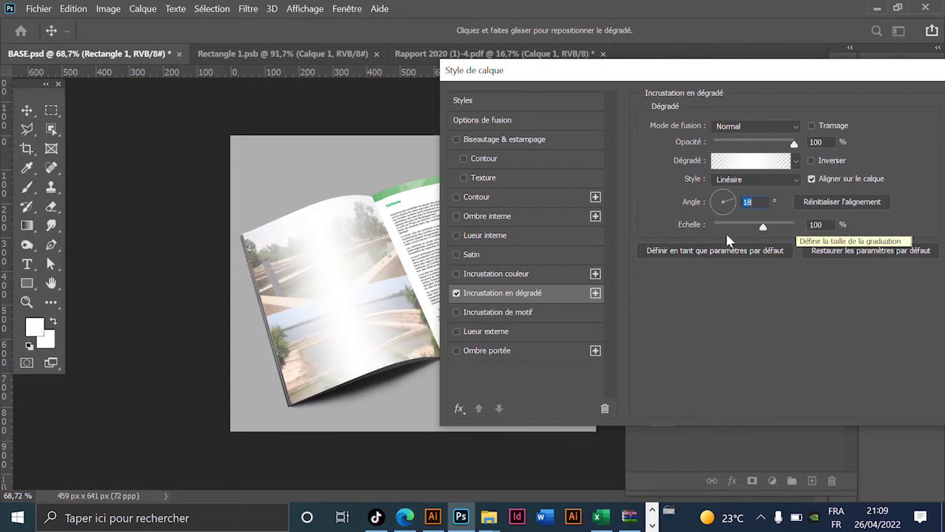
pyautogui.moveTo(762, 227); pyautogui.dragTo(723, 231)
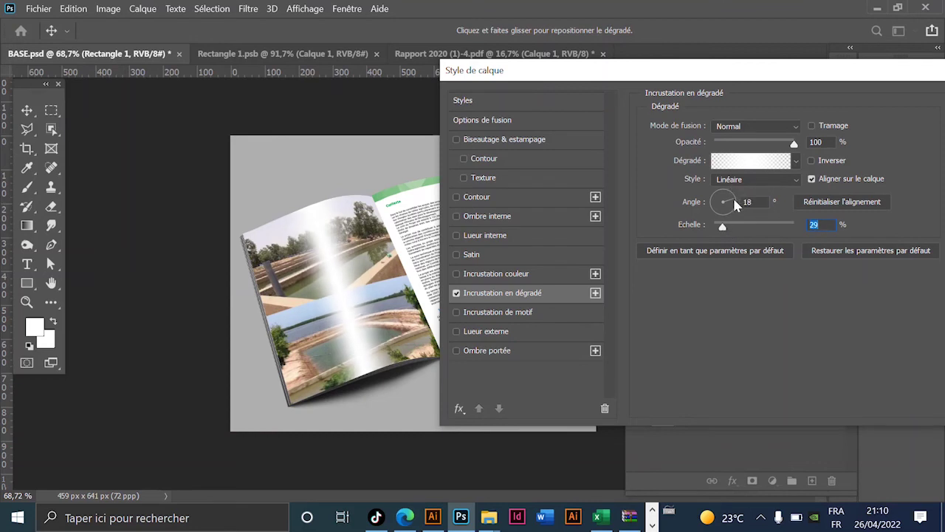
pyautogui.doubleClick(745, 201)
pyautogui.press('Up')
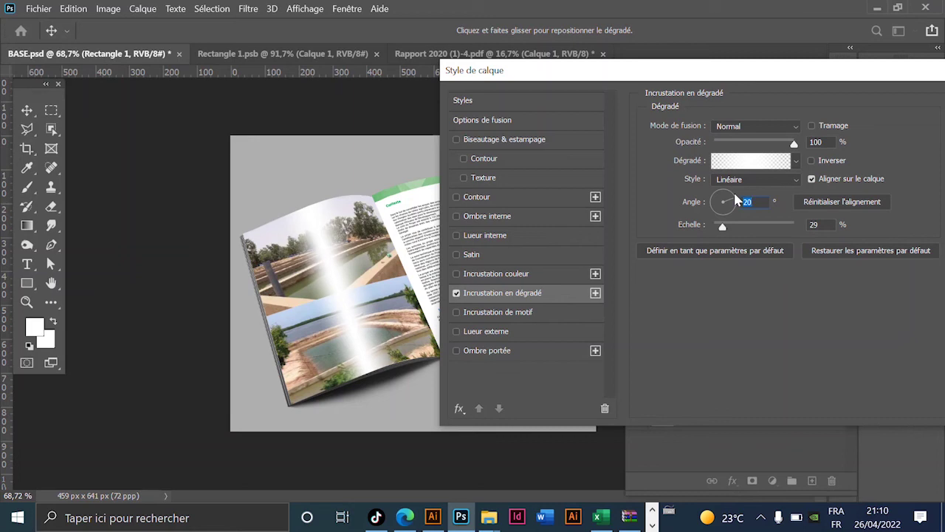
# Step: Shift the gloss band across the left page, set opacity to 47%, and apply
pyautogui.moveTo(335, 295)
pyautogui.mouseDown()
pyautogui.moveTo(357, 287)
pyautogui.moveTo(373, 294)
pyautogui.mouseUp()
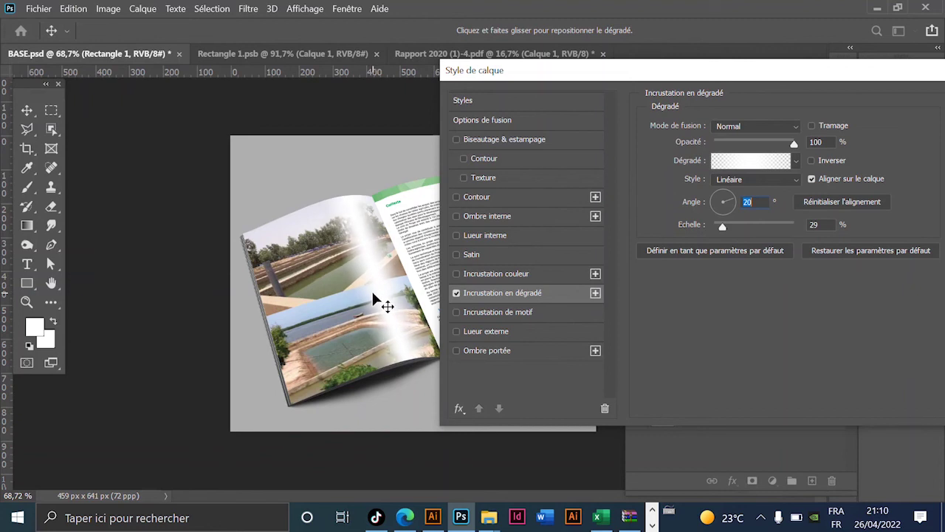
pyautogui.moveTo(792, 144); pyautogui.dragTo(751, 144)
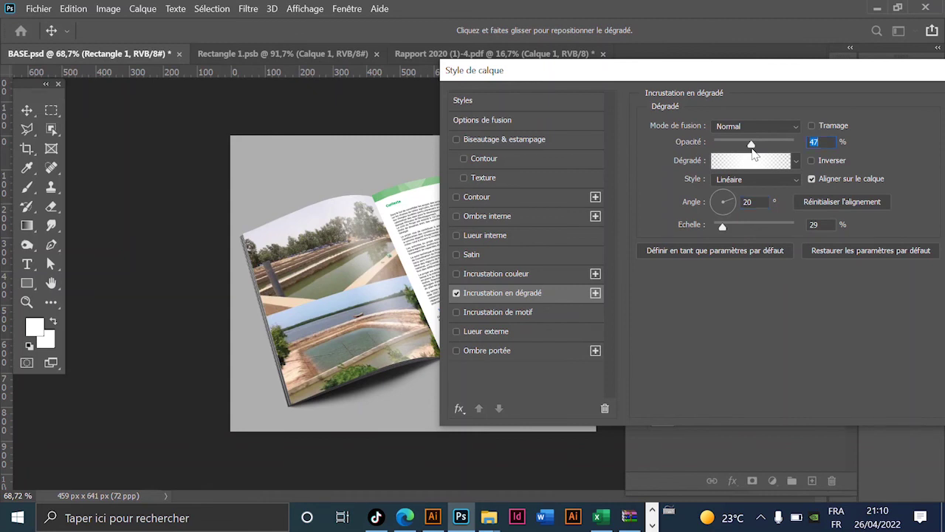
pyautogui.moveTo(801, 79); pyautogui.dragTo(616, 86)
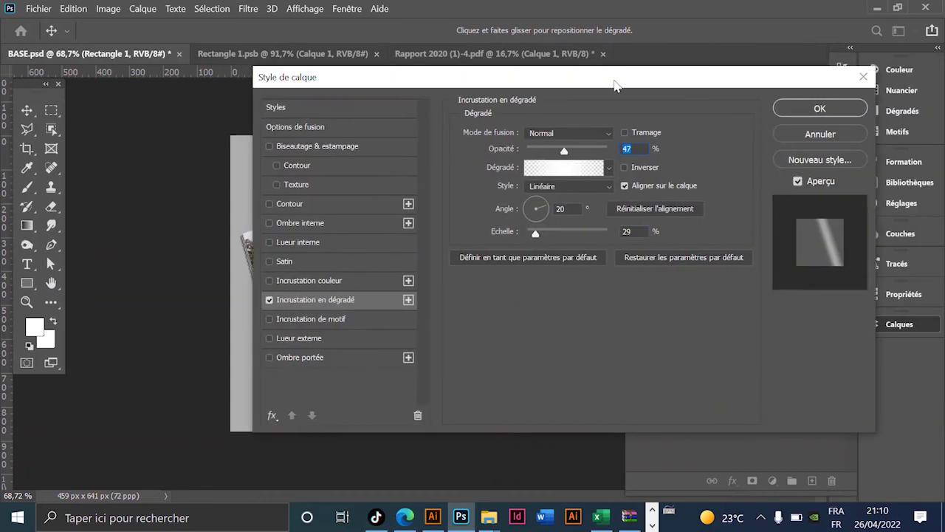
pyautogui.click(824, 111)
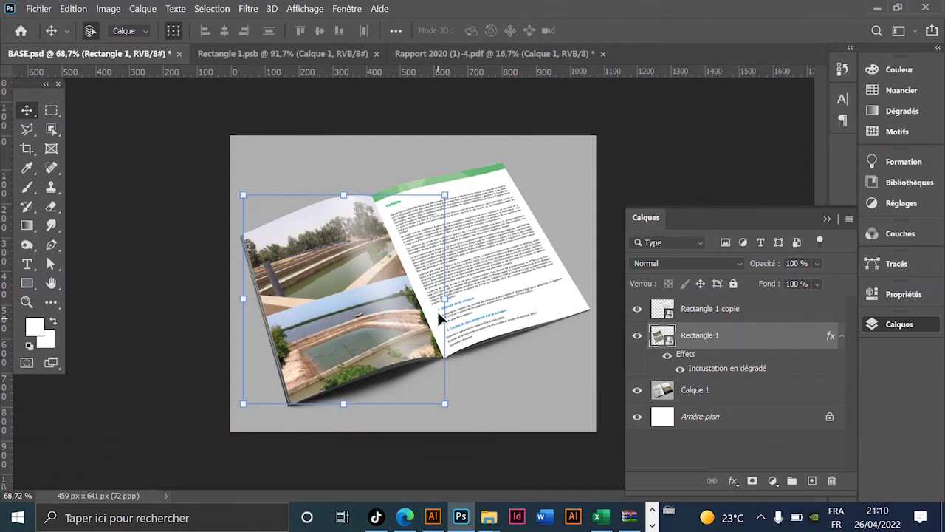
# Step: Copy Rectangle 1's layer style and paste it onto Rectangle 1 copie
pyautogui.rightClick(749, 332)
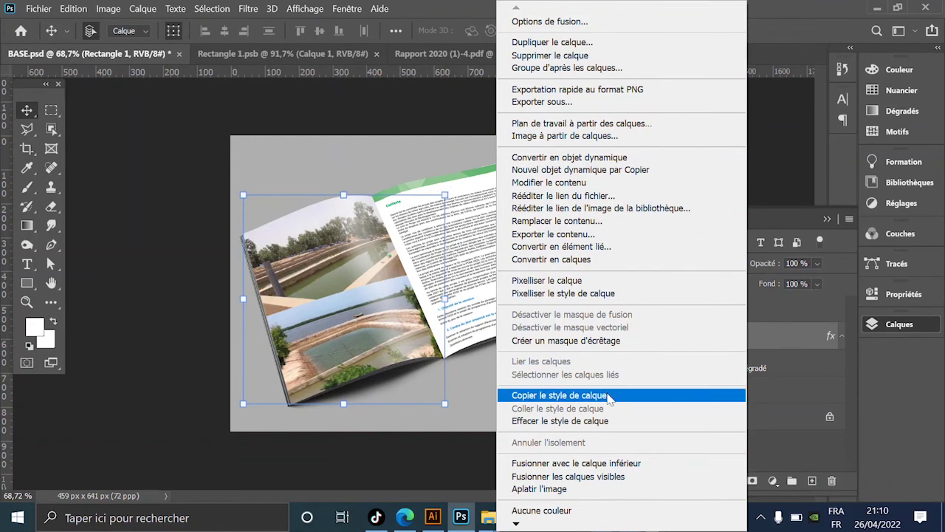
pyautogui.click(610, 395)
pyautogui.click(729, 314)
pyautogui.click(730, 314)
pyautogui.rightClick(739, 312)
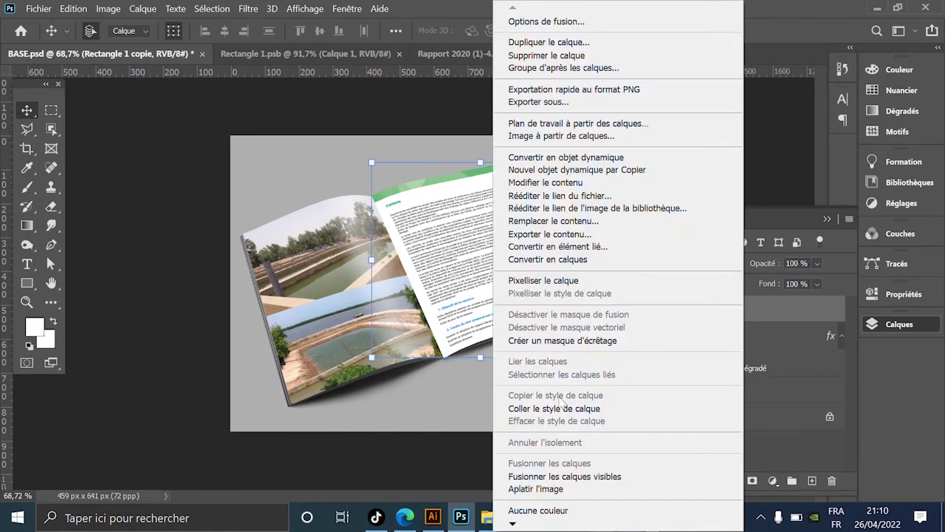
pyautogui.click(565, 409)
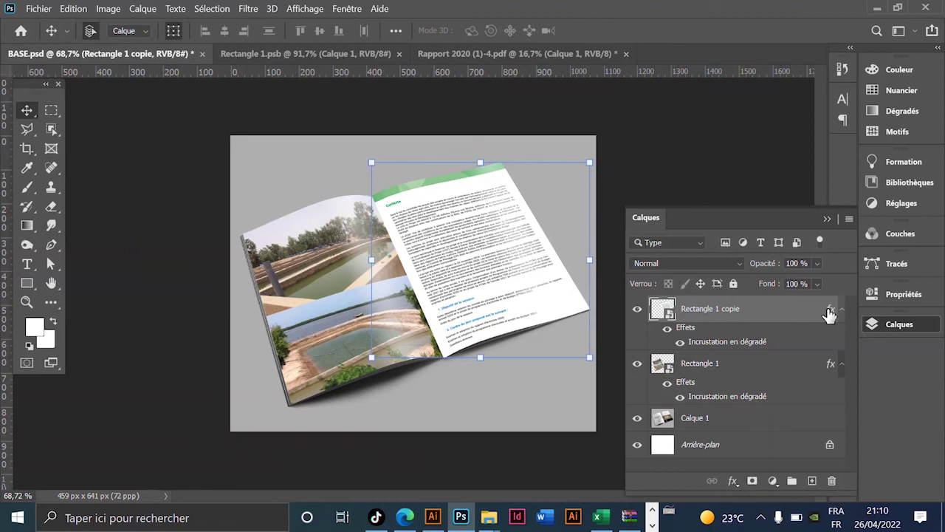
# Step: Reposition the right page's gloss band, set its angle to 23°, and apply
pyautogui.doubleClick(829, 314)
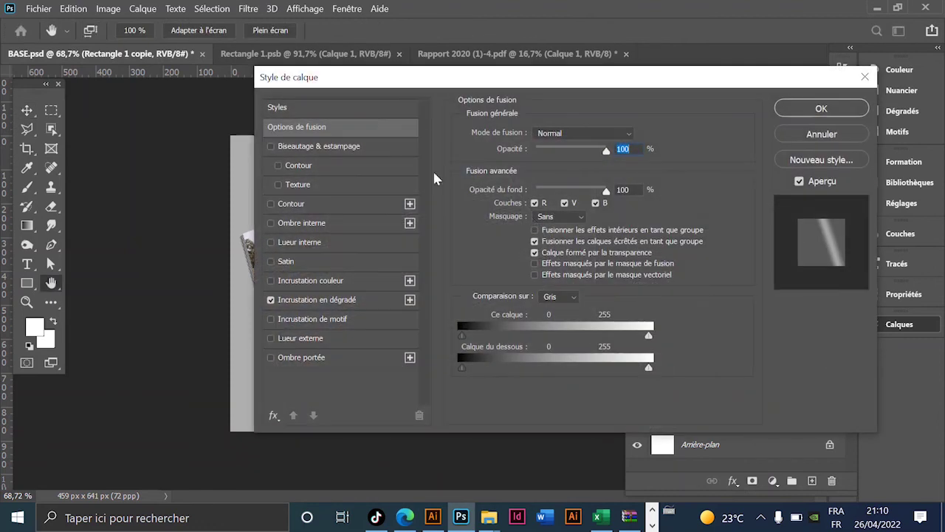
pyautogui.moveTo(410, 85); pyautogui.dragTo(673, 96)
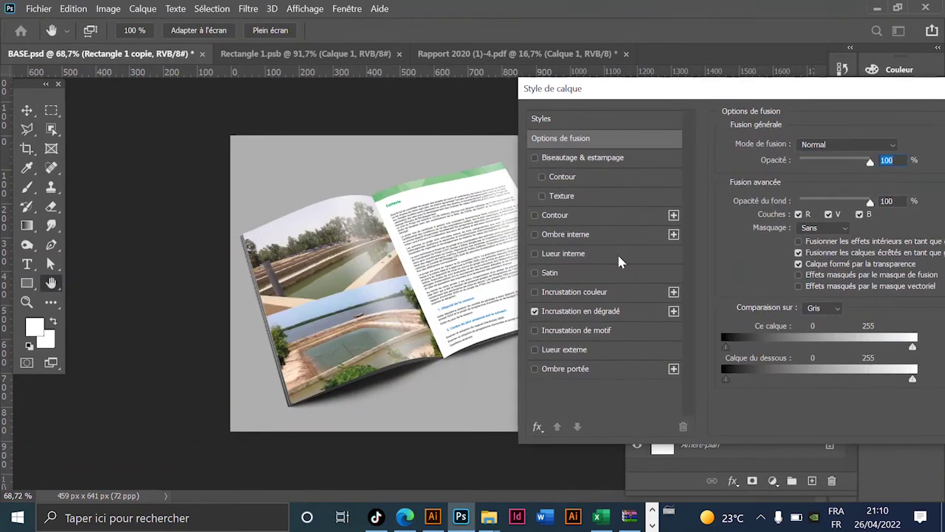
pyautogui.click(583, 311)
pyautogui.moveTo(642, 93); pyautogui.dragTo(729, 78)
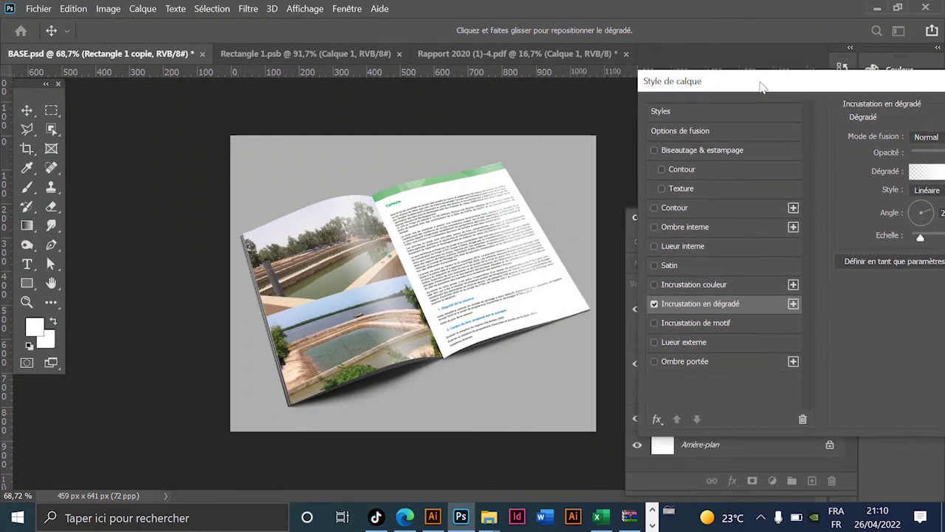
pyautogui.moveTo(515, 232); pyautogui.dragTo(438, 267)
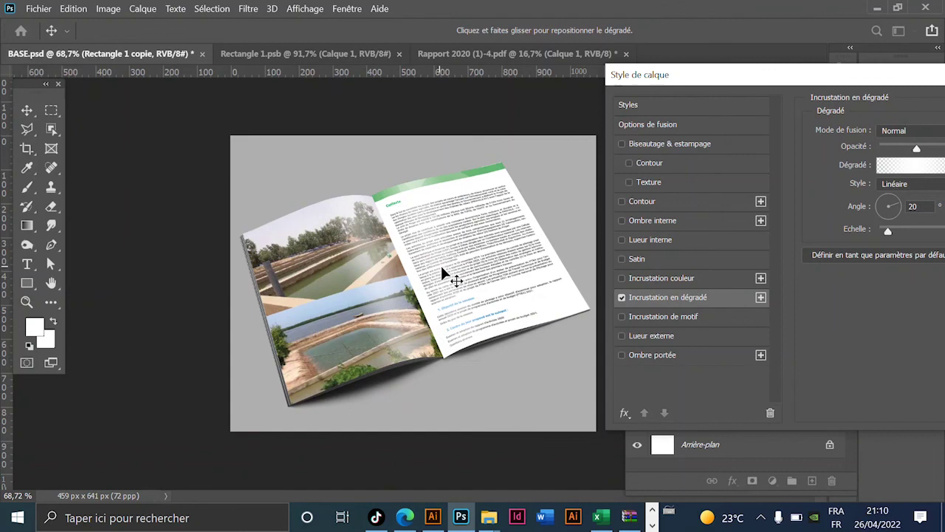
pyautogui.moveTo(739, 74); pyautogui.dragTo(670, 93)
pyautogui.doubleClick(851, 225)
pyautogui.write('23')
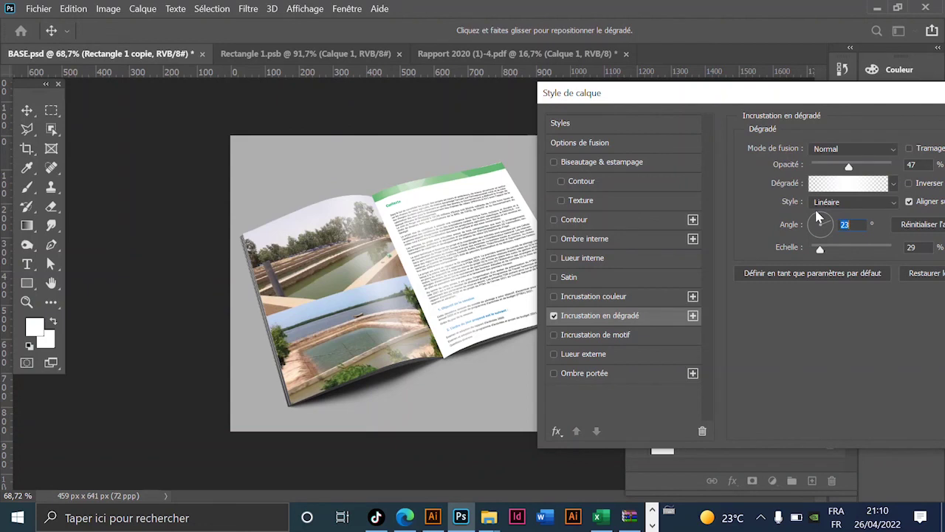
pyautogui.moveTo(900, 100); pyautogui.dragTo(579, 84)
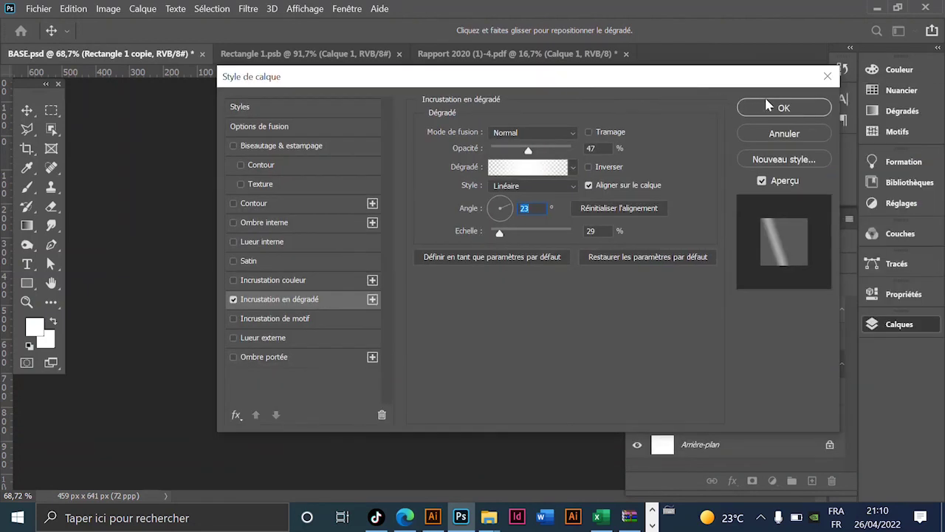
pyautogui.click(768, 108)
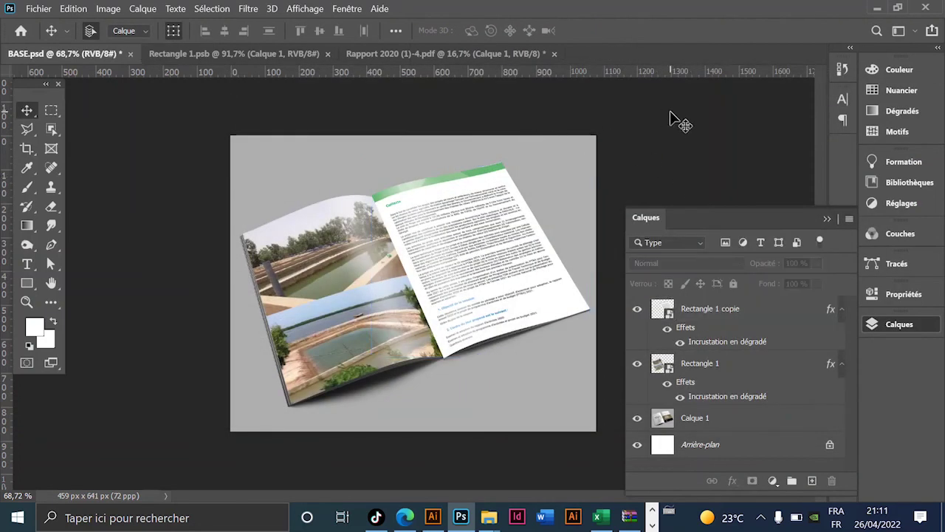